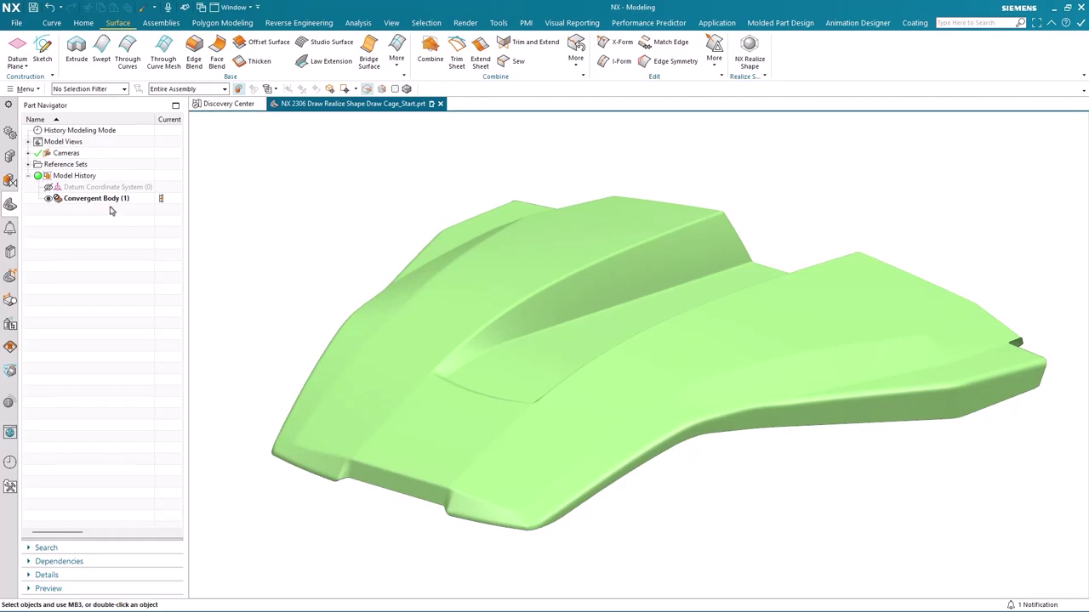
Step: Set the translucency of the convergent sheet body to 75
{"action": "left_click", "coordinate": [111, 200]}
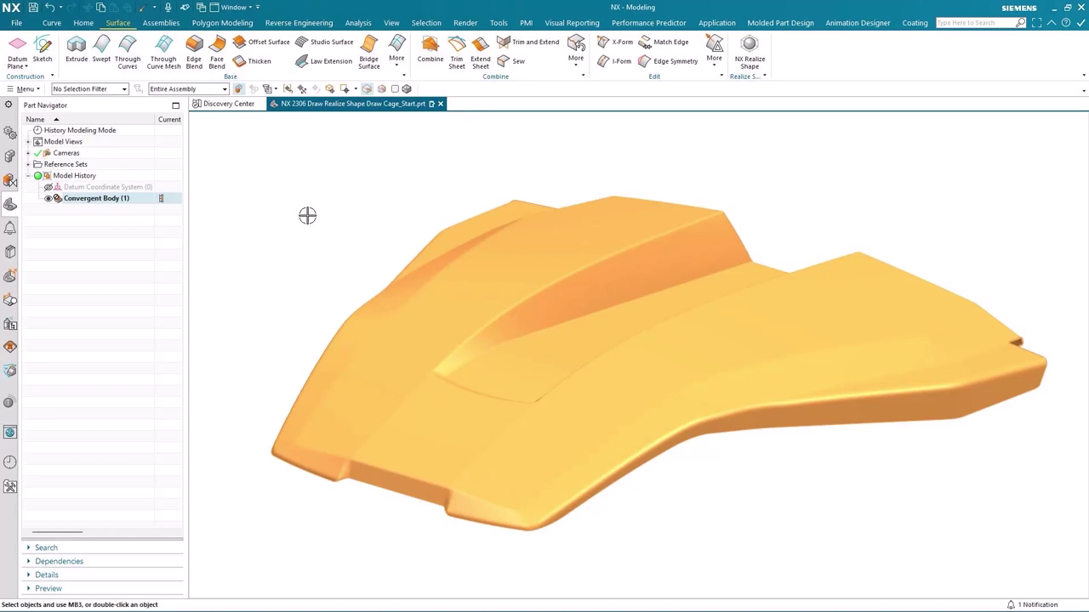
{"action": "key", "text": "Escape"}
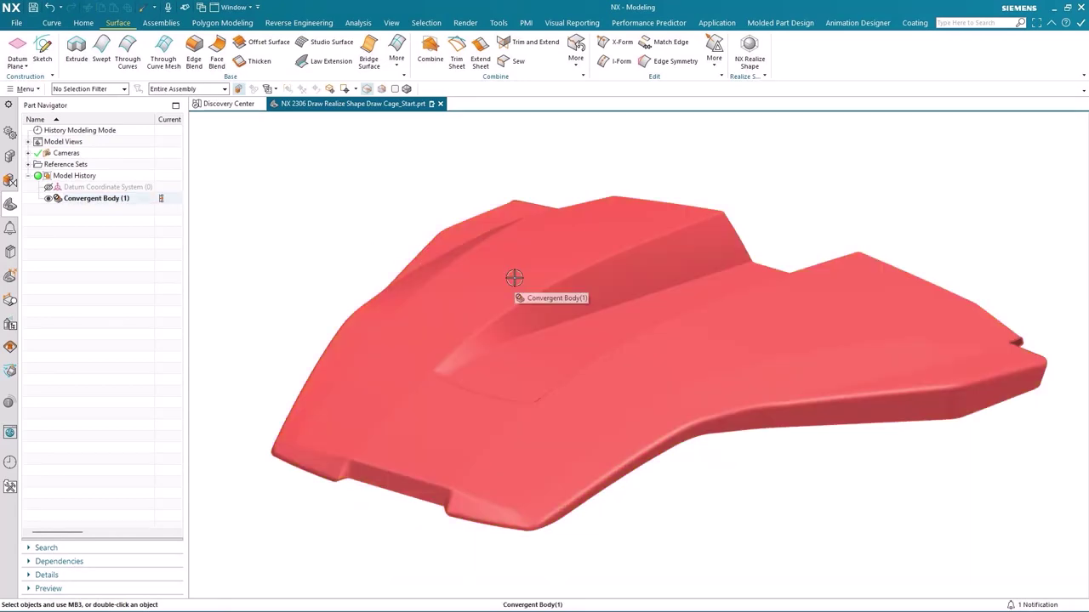
{"action": "left_click", "coordinate": [514, 278]}
{"action": "scroll", "coordinate": [515, 278], "scroll_direction": "down", "scroll_amount": 2}
{"action": "left_click", "coordinate": [515, 278]}
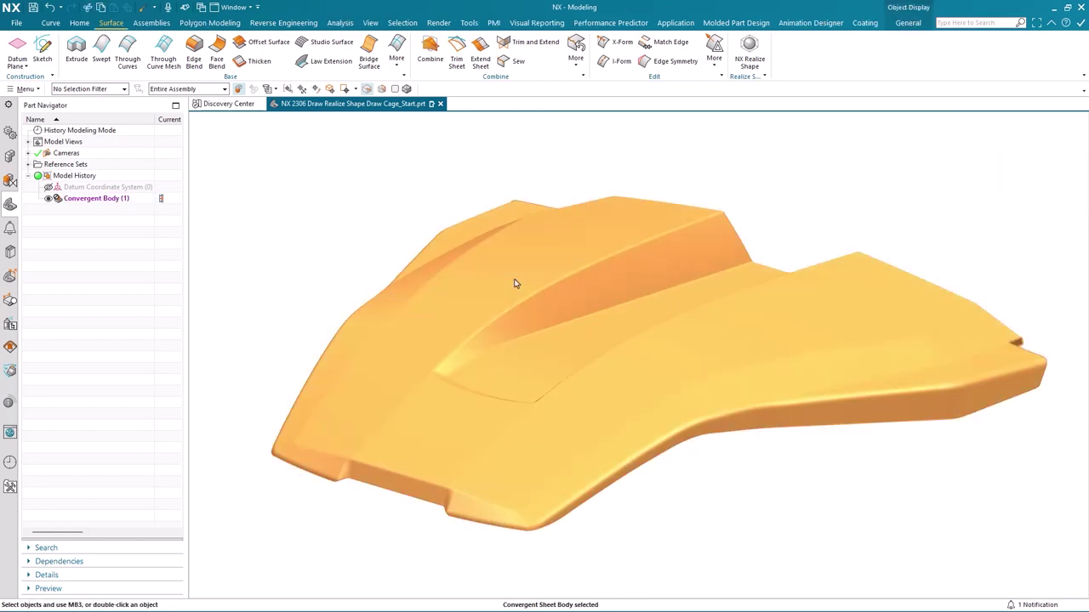
{"action": "left_click", "coordinate": [907, 23]}
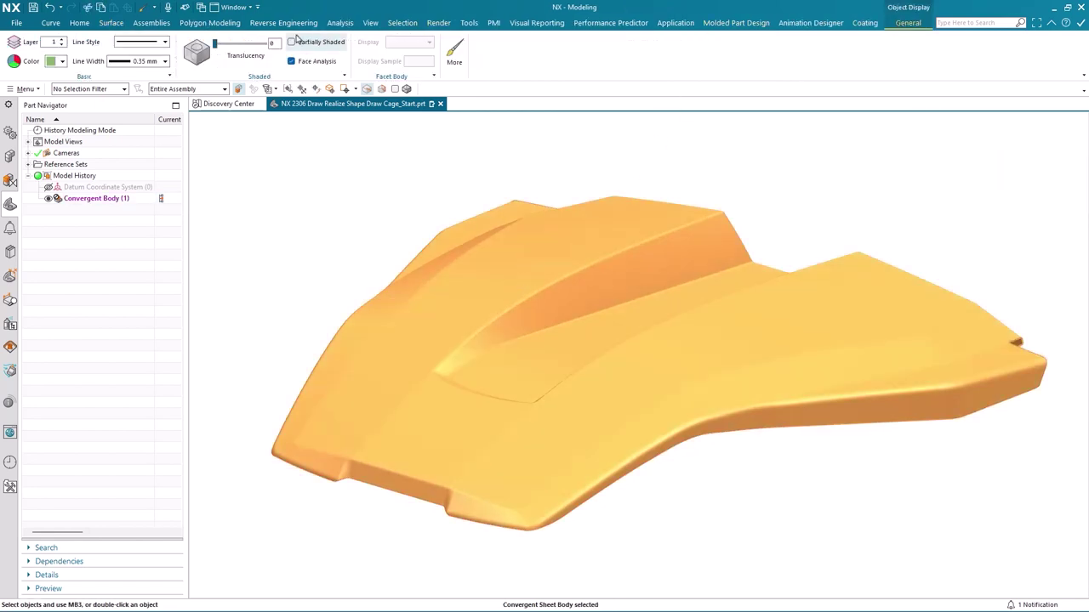
{"action": "left_click_drag", "start_coordinate": [217, 44], "coordinate": [252, 46]}
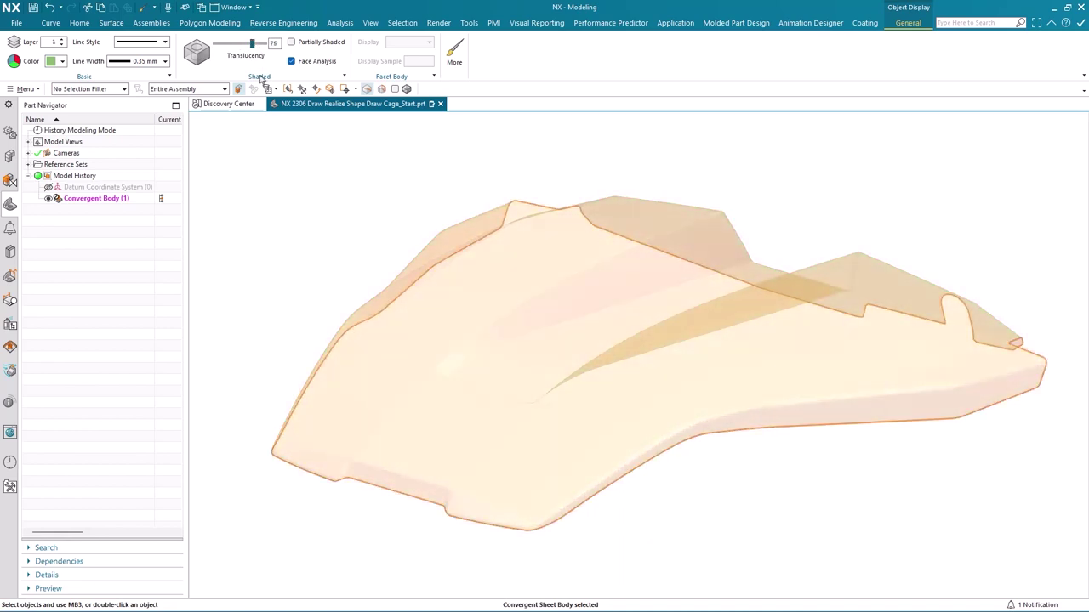
Step: Show the convergent body's facet edges and switch the display to face analysis shading
{"action": "left_click", "coordinate": [394, 89]}
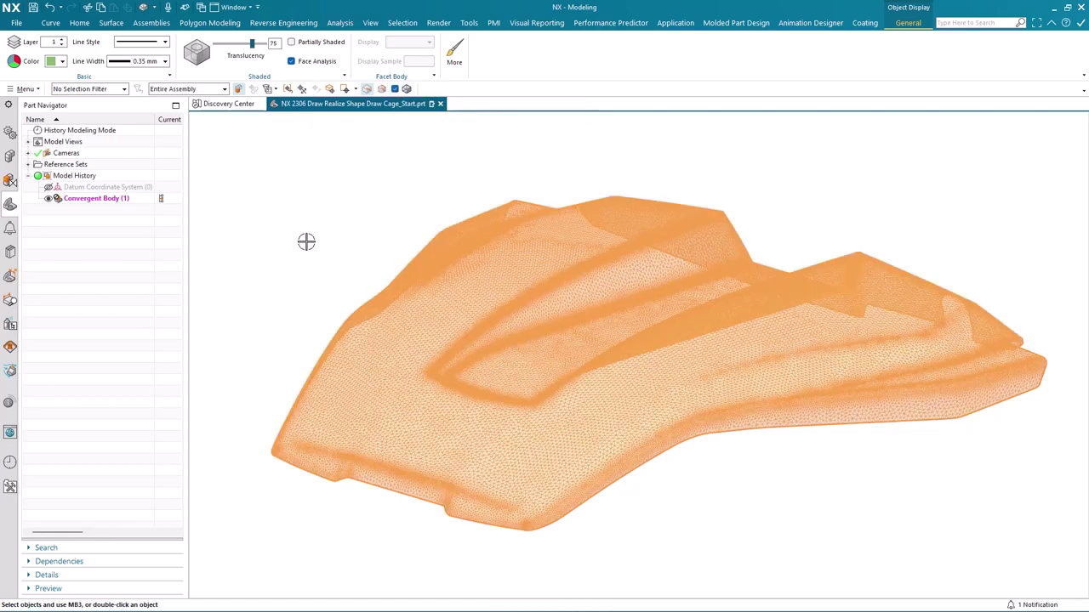
{"action": "key", "text": "Escape"}
{"action": "middle_click_drag", "start_coordinate": [360, 206], "coordinate": [358, 202]}
{"action": "scroll", "coordinate": [359, 206], "scroll_direction": "down", "scroll_amount": 4}
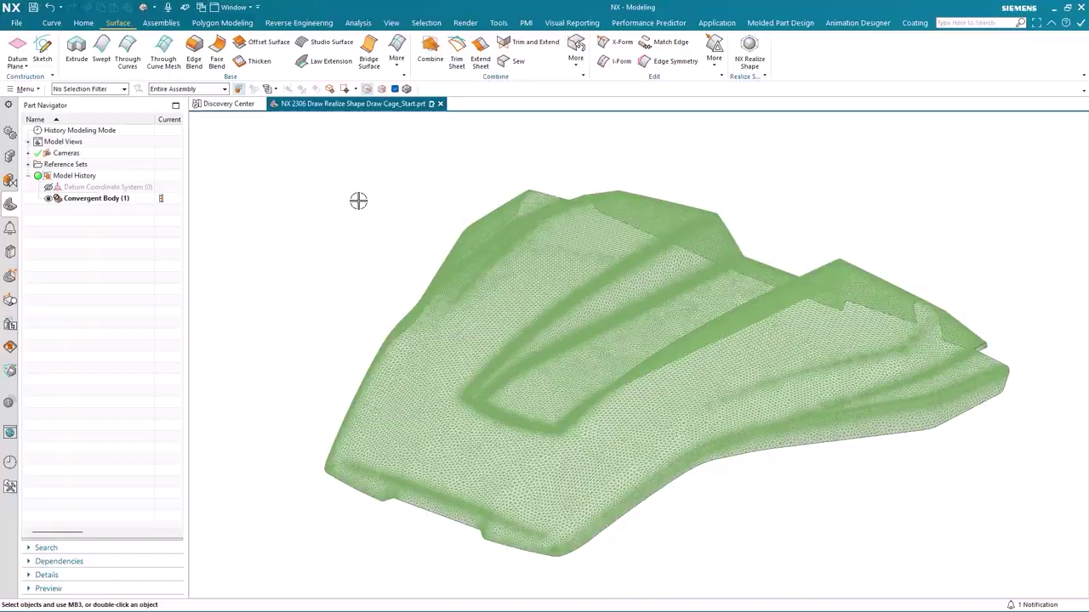
{"action": "right_click_drag", "start_coordinate": [358, 201], "coordinate": [386, 233]}
{"action": "middle_click_drag", "start_coordinate": [363, 224], "coordinate": [301, 222]}
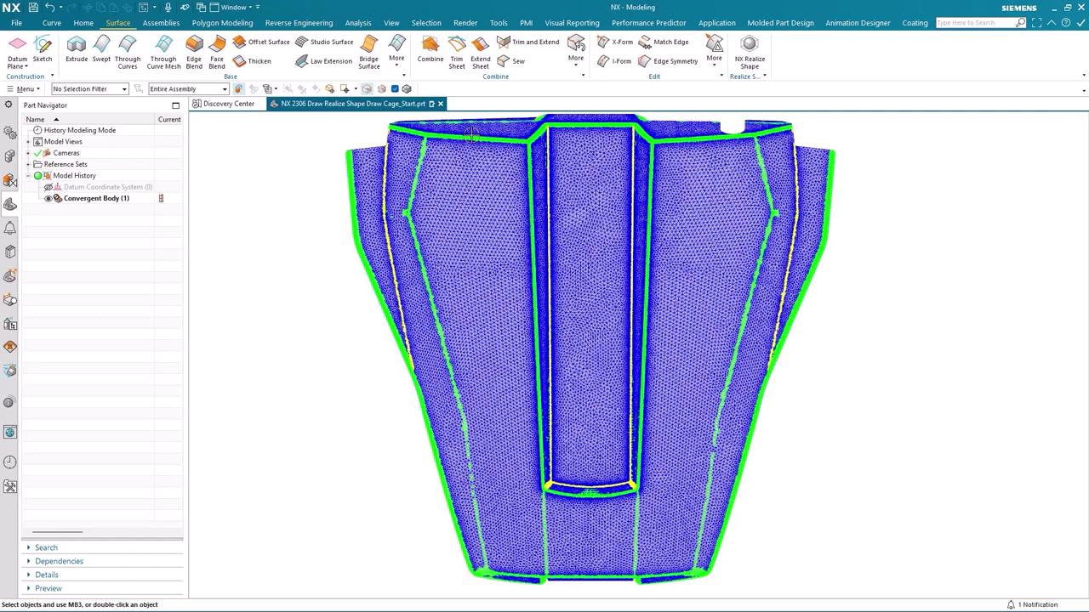
Step: Enter NX Realize Shape and draw the first rows of quad cage faces on one raised panel, starting from its rear edge
{"action": "left_click", "coordinate": [749, 51]}
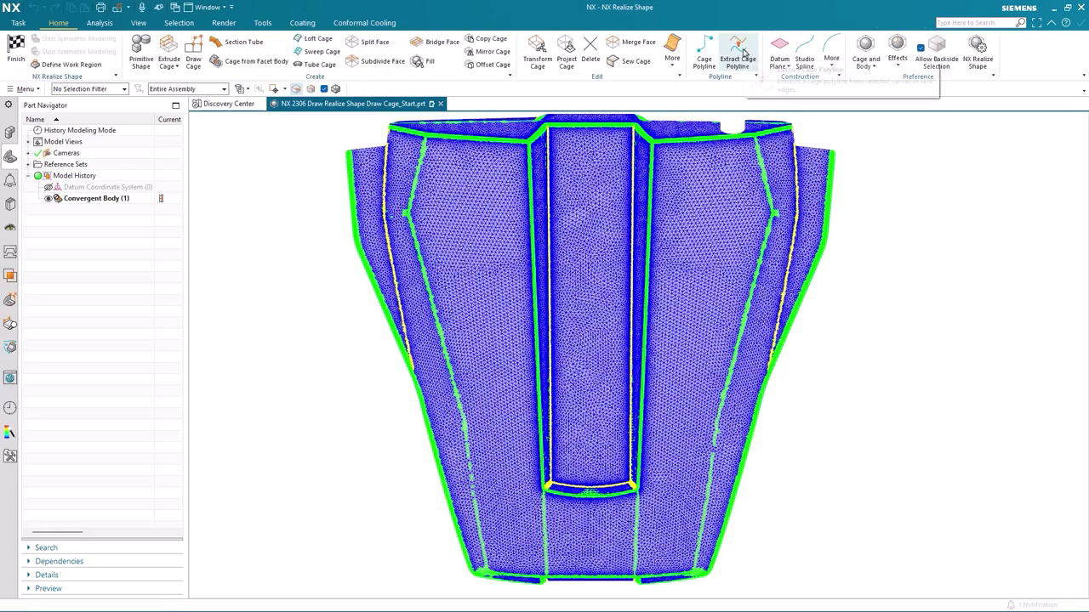
{"action": "left_click", "coordinate": [193, 56]}
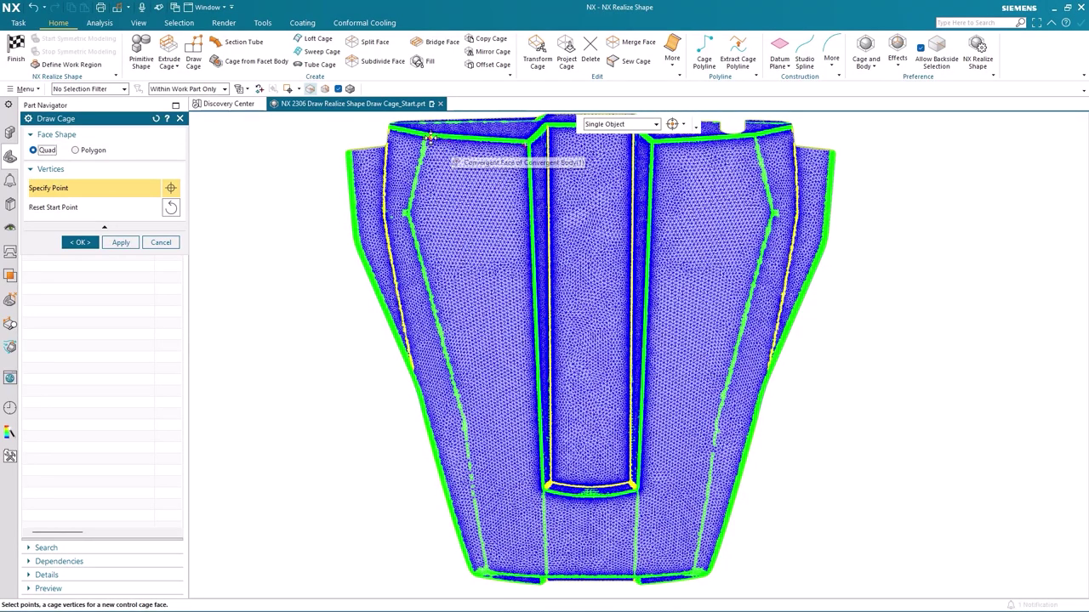
{"action": "left_click", "coordinate": [406, 216]}
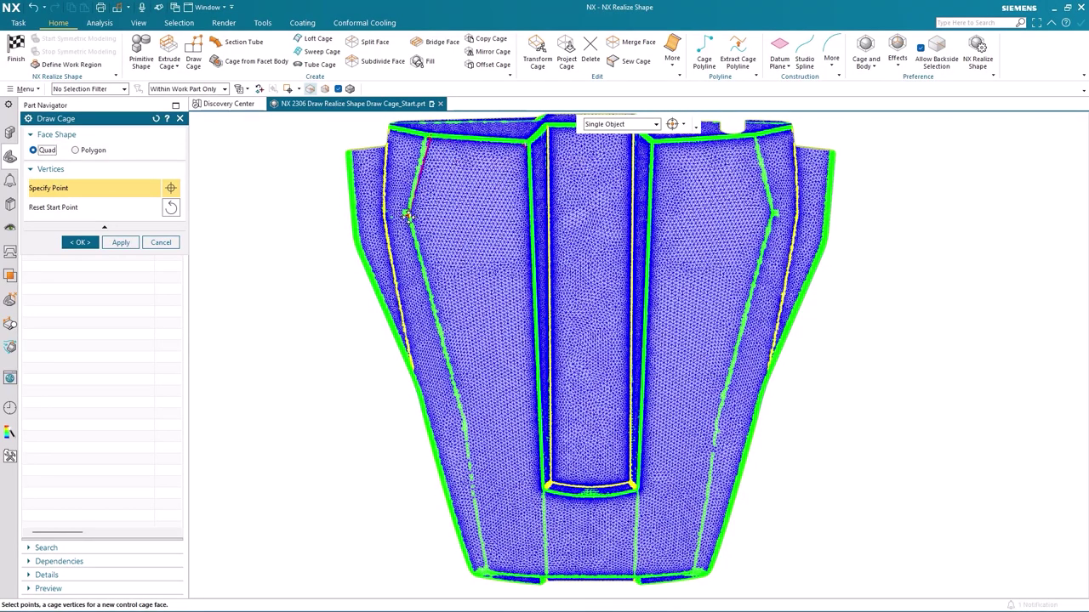
{"action": "left_click", "coordinate": [526, 217]}
{"action": "left_click", "coordinate": [533, 277]}
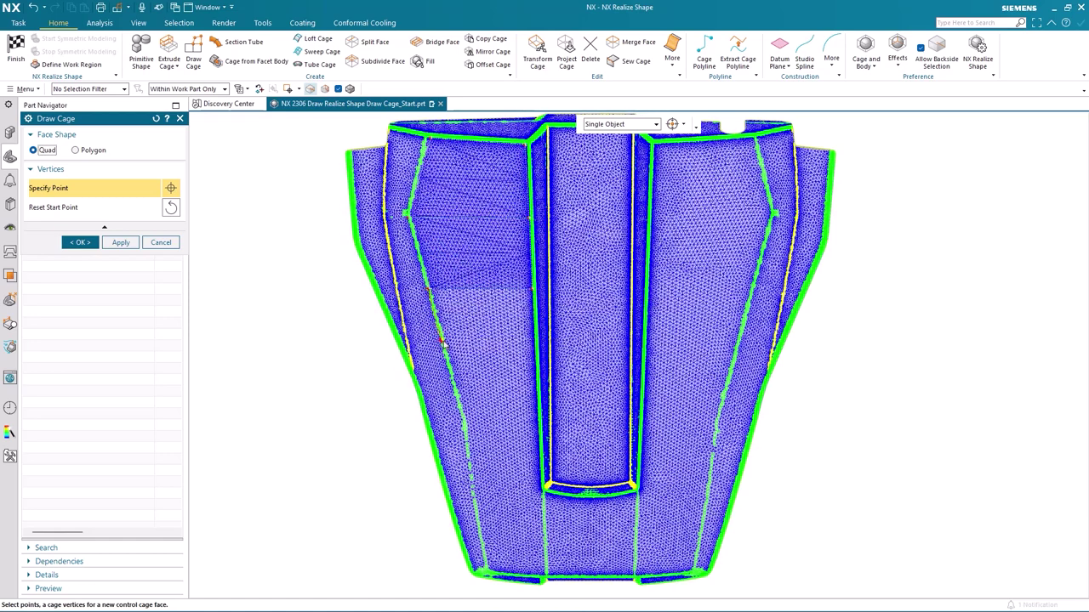
{"action": "left_click", "coordinate": [534, 360]}
{"action": "left_click", "coordinate": [540, 423]}
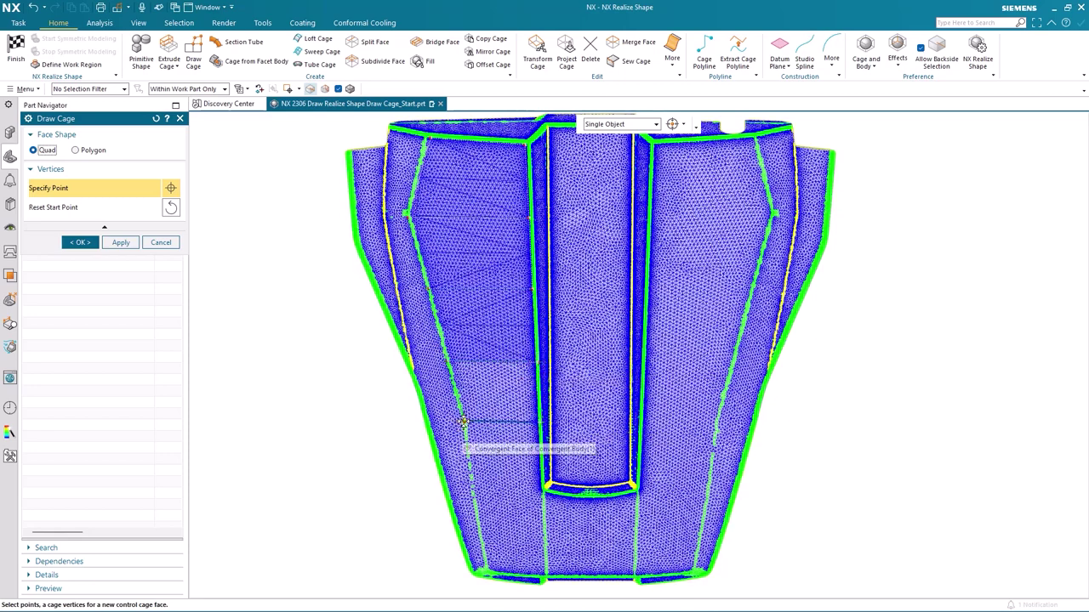
{"action": "left_click", "coordinate": [465, 425]}
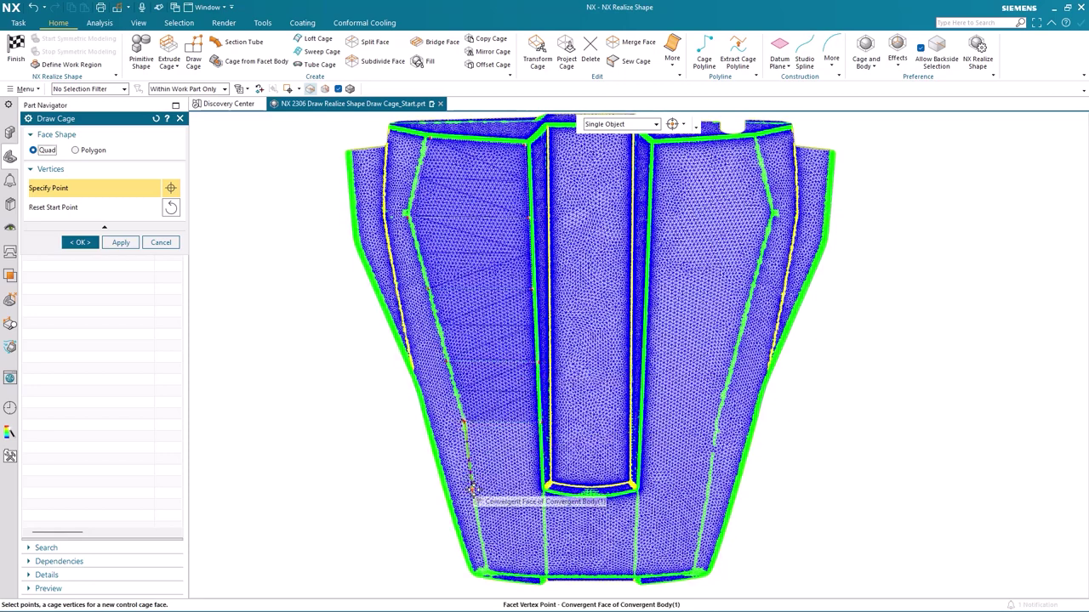
Step: Extend the quad cage faces down to the panel's front edge, placing vertices at the recess corner and front corners, and finish Draw Cage
{"action": "left_click", "coordinate": [471, 491]}
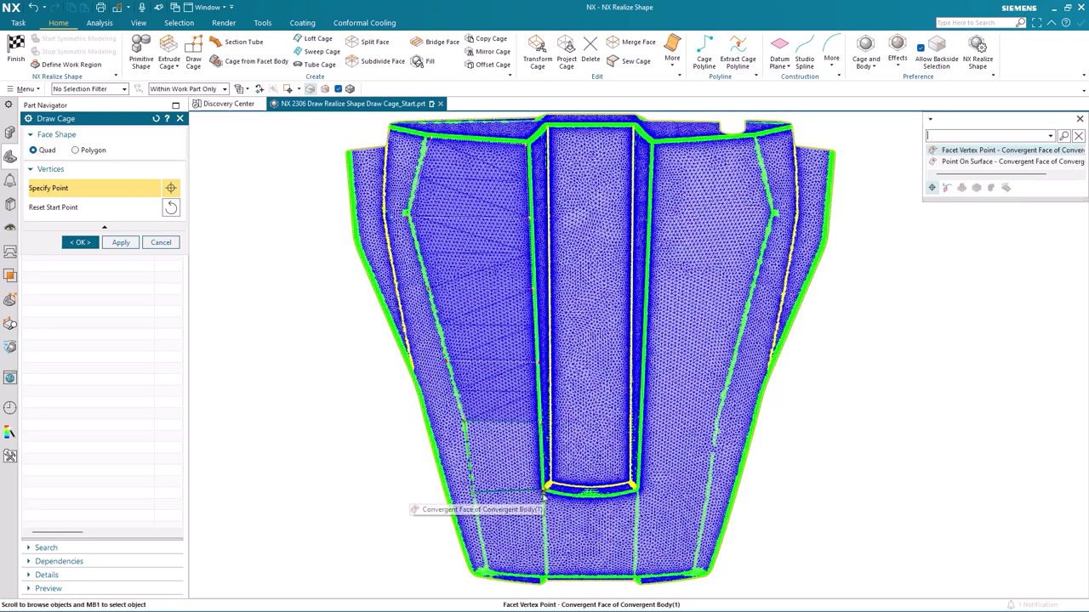
{"action": "left_click", "coordinate": [545, 490]}
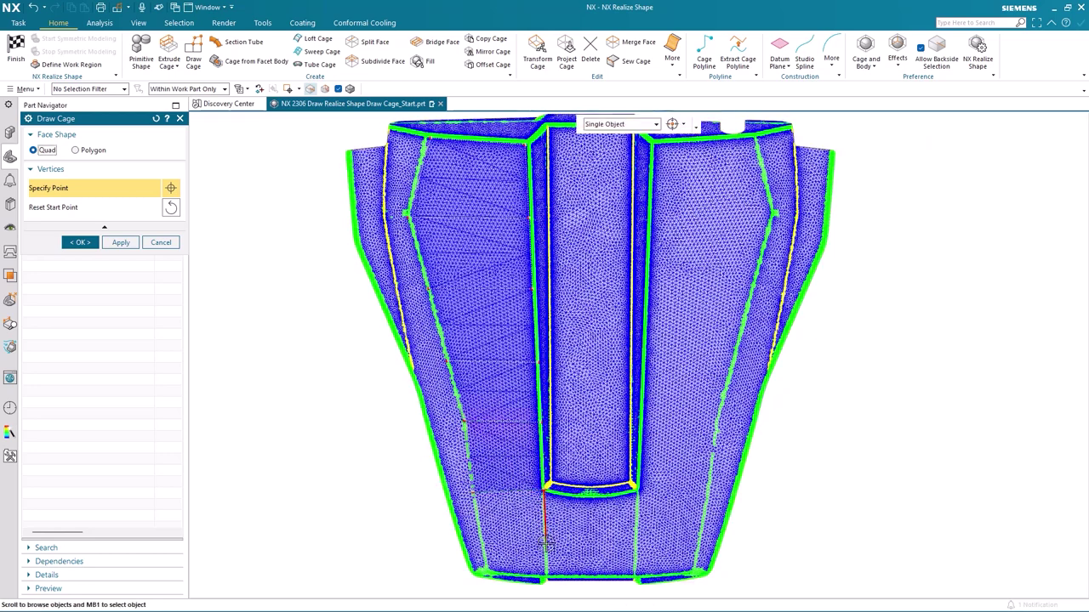
{"action": "left_click", "coordinate": [544, 545]}
{"action": "left_click", "coordinate": [481, 545]}
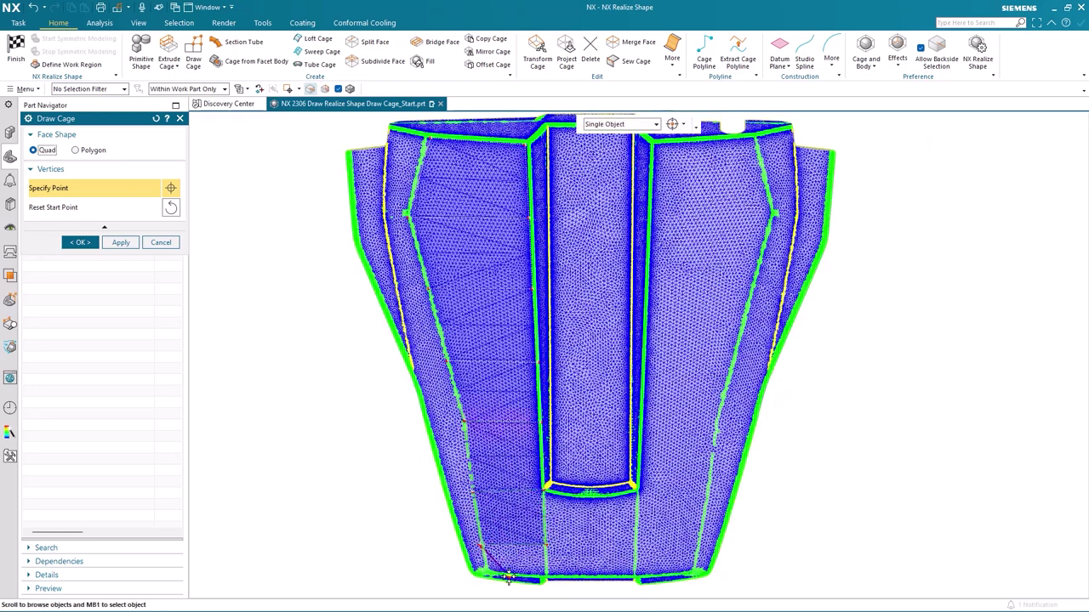
{"action": "left_click", "coordinate": [487, 573]}
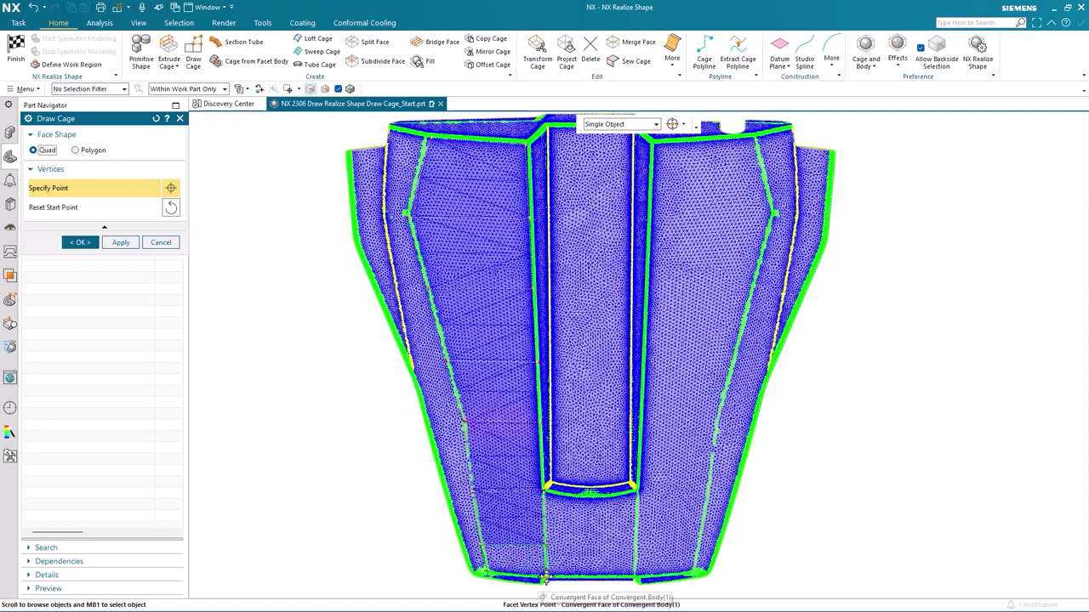
{"action": "left_click", "coordinate": [548, 578]}
{"action": "left_click", "coordinate": [84, 243]}
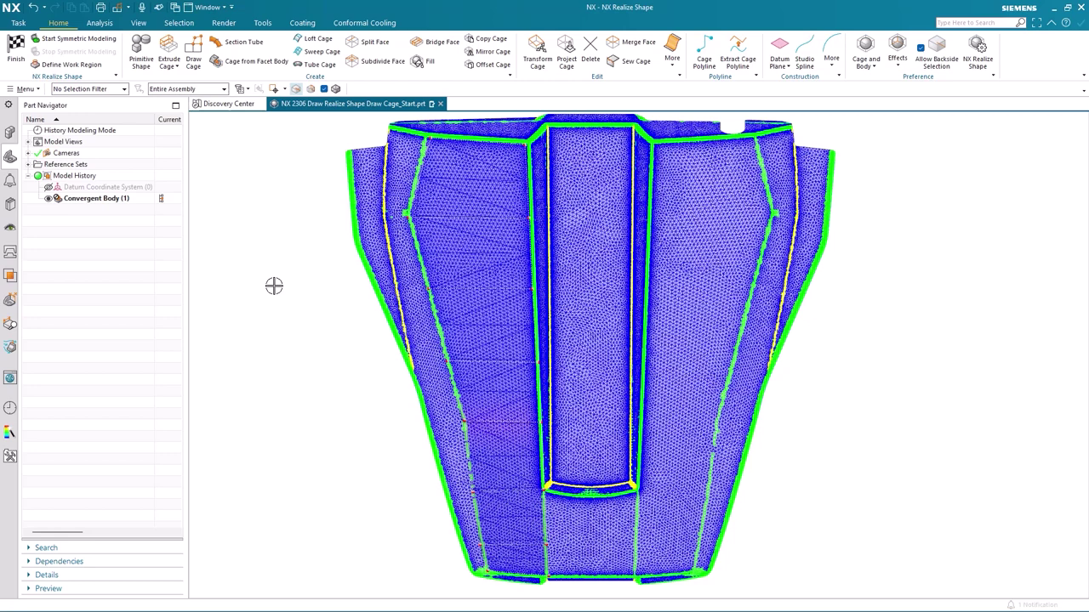
Step: Select a cross edge of the cage level with the recess's front end in Transform Cage and accept it
{"action": "left_click", "coordinate": [537, 52]}
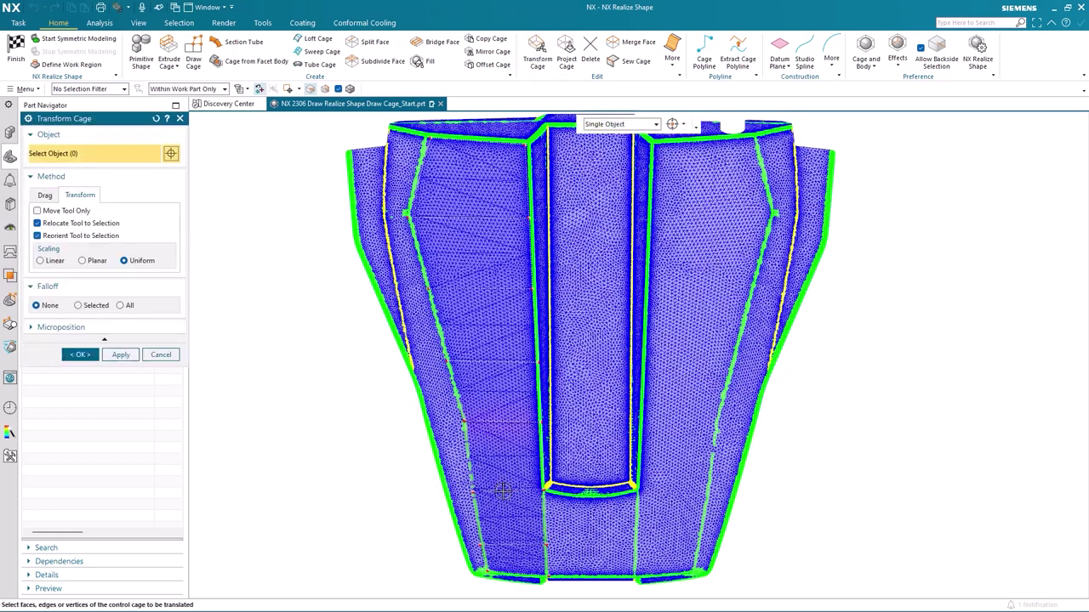
{"action": "left_click", "coordinate": [504, 446]}
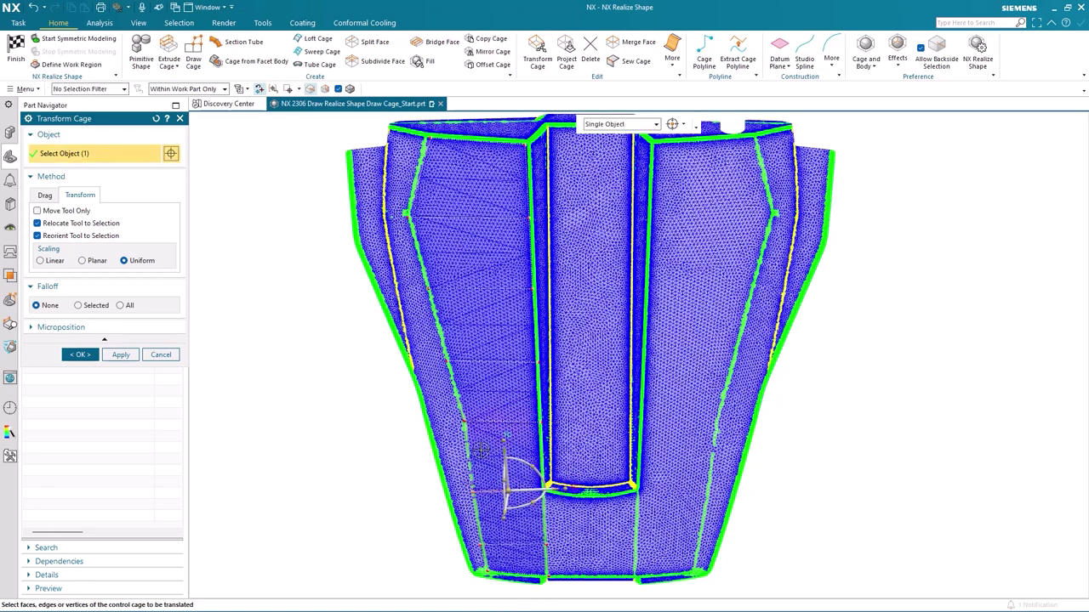
{"action": "left_click", "coordinate": [80, 355]}
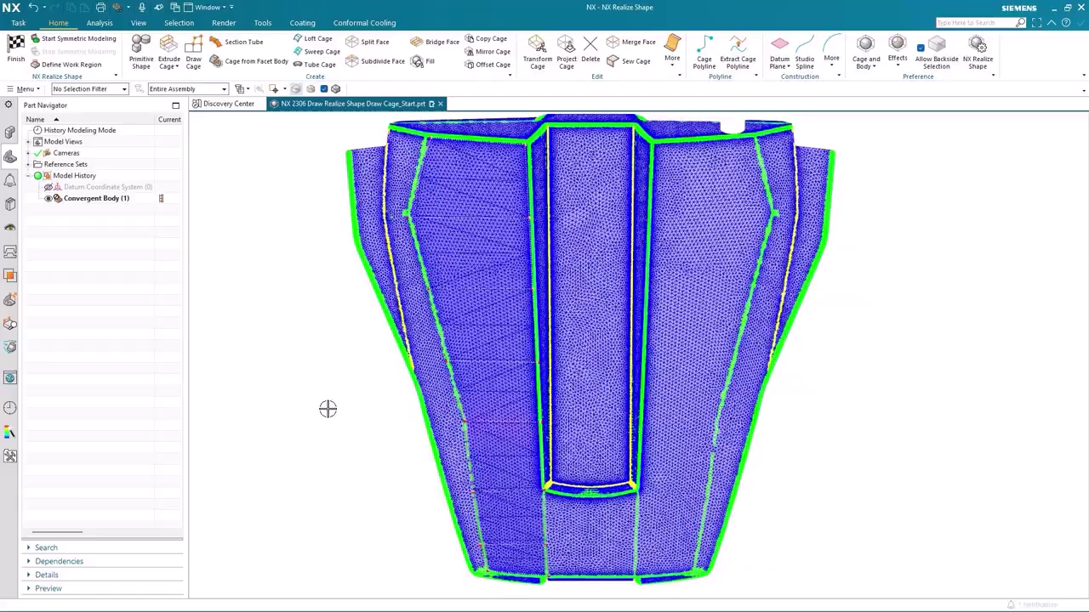
Step: Hide the facet edges and return the display to plain shading
{"action": "mouse_move", "coordinate": [323, 403]}
{"action": "middle_mouse_down"}
{"action": "mouse_move", "coordinate": [310, 391]}
{"action": "mouse_move", "coordinate": [360, 278]}
{"action": "mouse_move", "coordinate": [372, 194]}
{"action": "mouse_move", "coordinate": [325, 92]}
{"action": "mouse_move", "coordinate": [329, 136]}
{"action": "middle_mouse_up"}
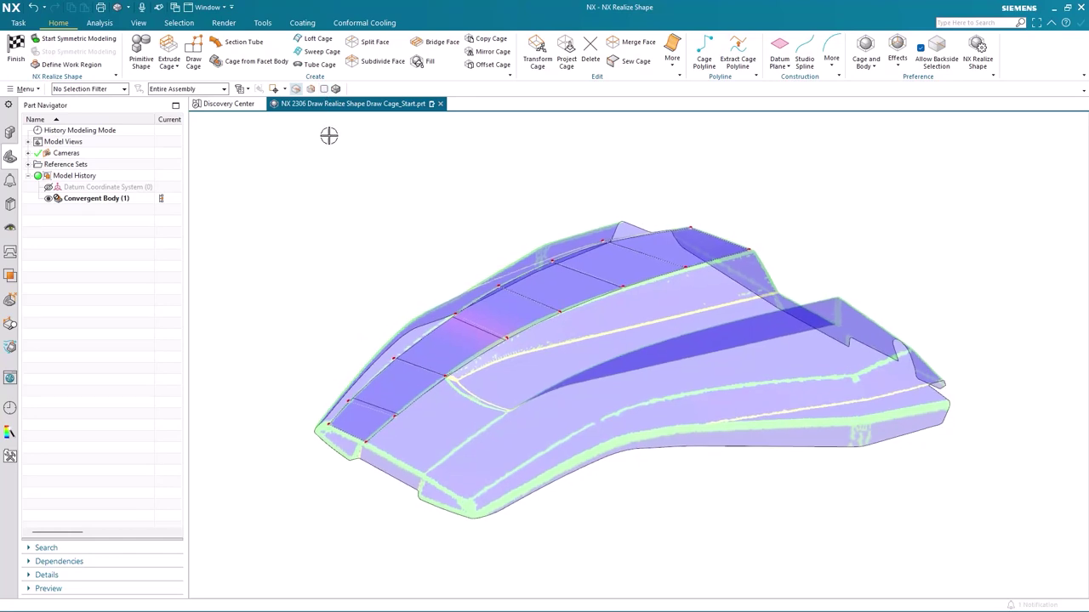
{"action": "right_click_drag", "start_coordinate": [328, 189], "coordinate": [330, 165]}
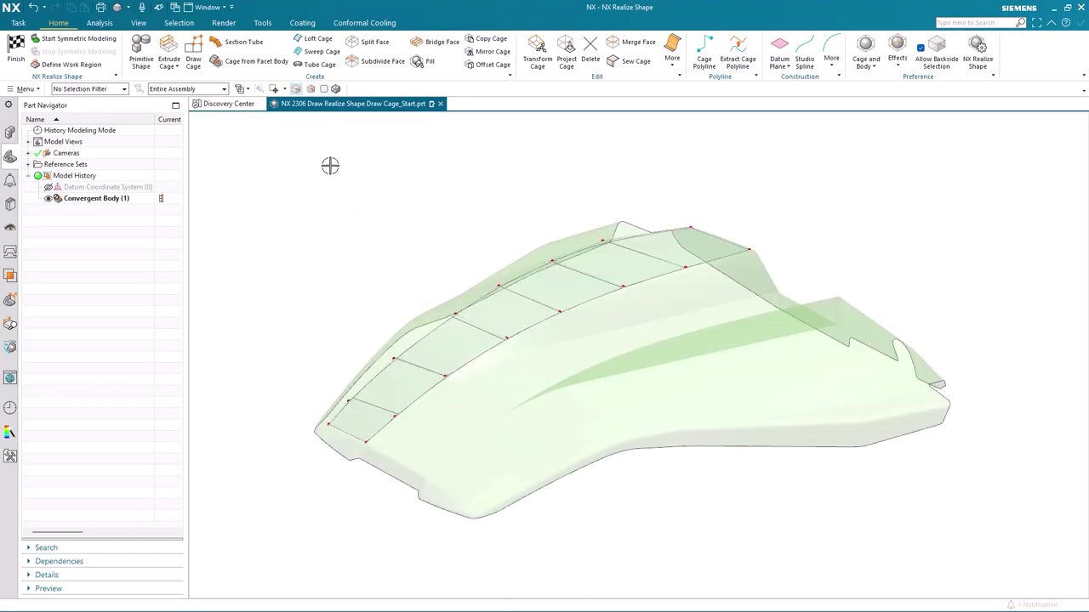
{"action": "scroll", "coordinate": [328, 165], "scroll_direction": "up", "scroll_amount": 1}
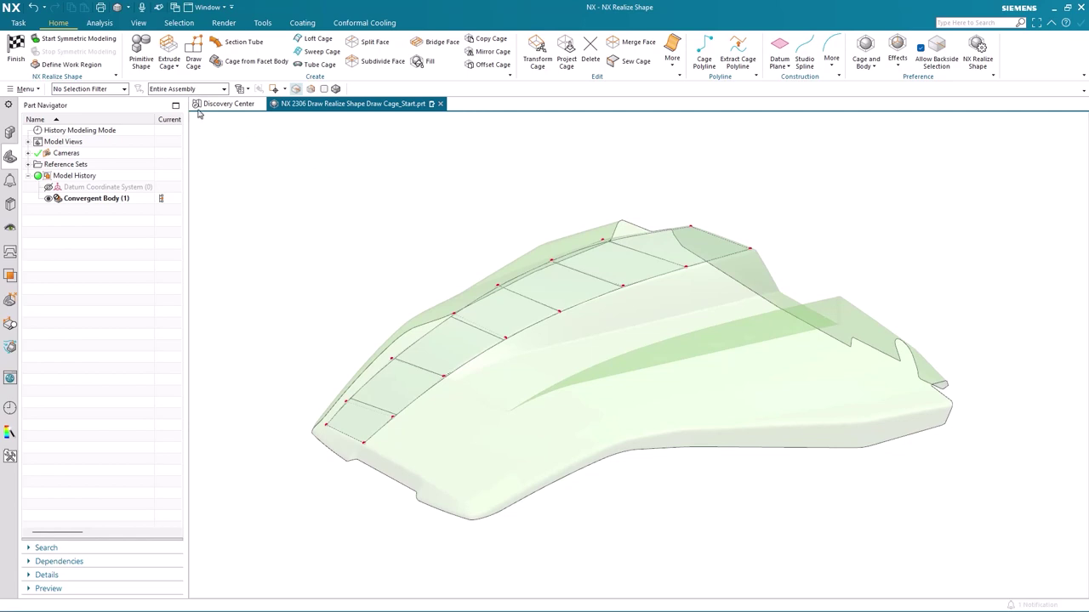
Step: Start symmetric modeling about the body's centre plane to mirror the cage onto the opposite panel
{"action": "left_click", "coordinate": [94, 40]}
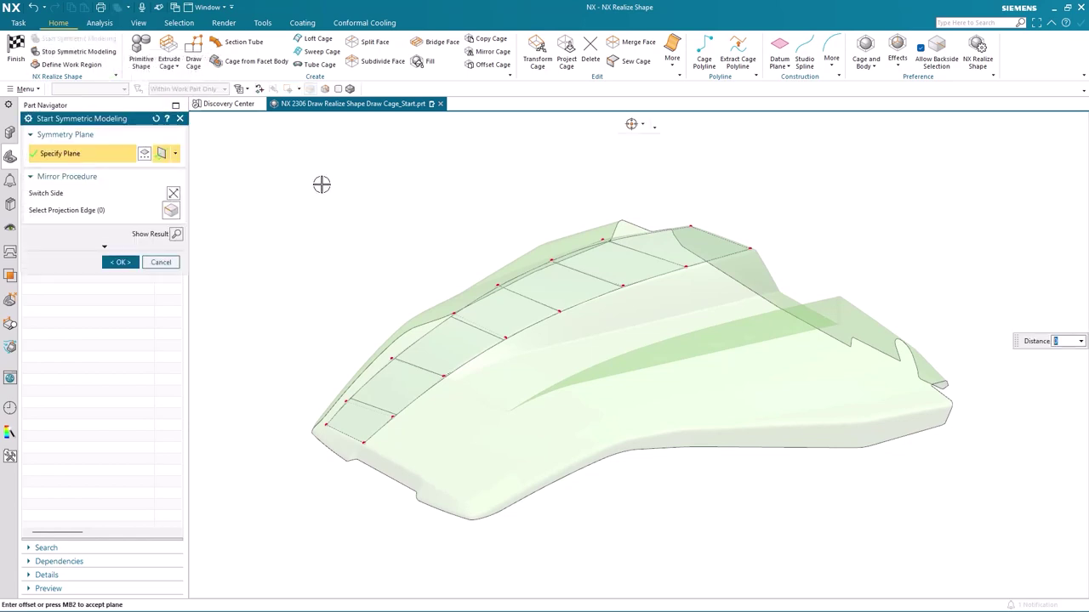
{"action": "middle_click_drag", "start_coordinate": [418, 226], "coordinate": [416, 265]}
{"action": "left_click", "coordinate": [121, 262]}
Step: Move the outer cage vertex of the second row from the rear slightly outward with Transform Cage
{"action": "left_click", "coordinate": [434, 275]}
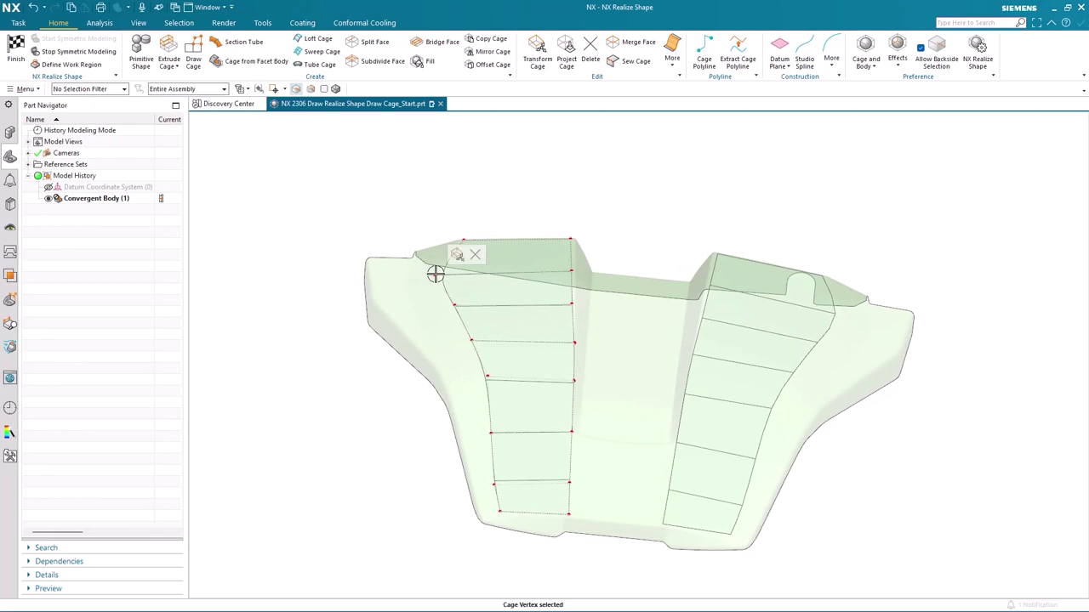
{"action": "left_click", "coordinate": [456, 256]}
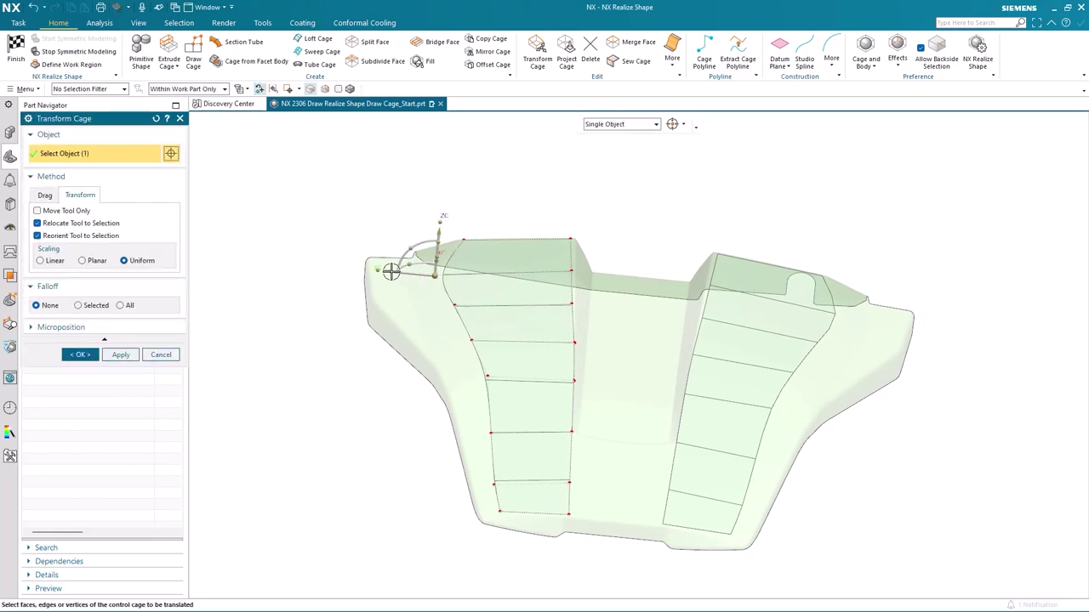
{"action": "left_click_drag", "start_coordinate": [389, 271], "coordinate": [382, 270]}
{"action": "left_click", "coordinate": [80, 353]}
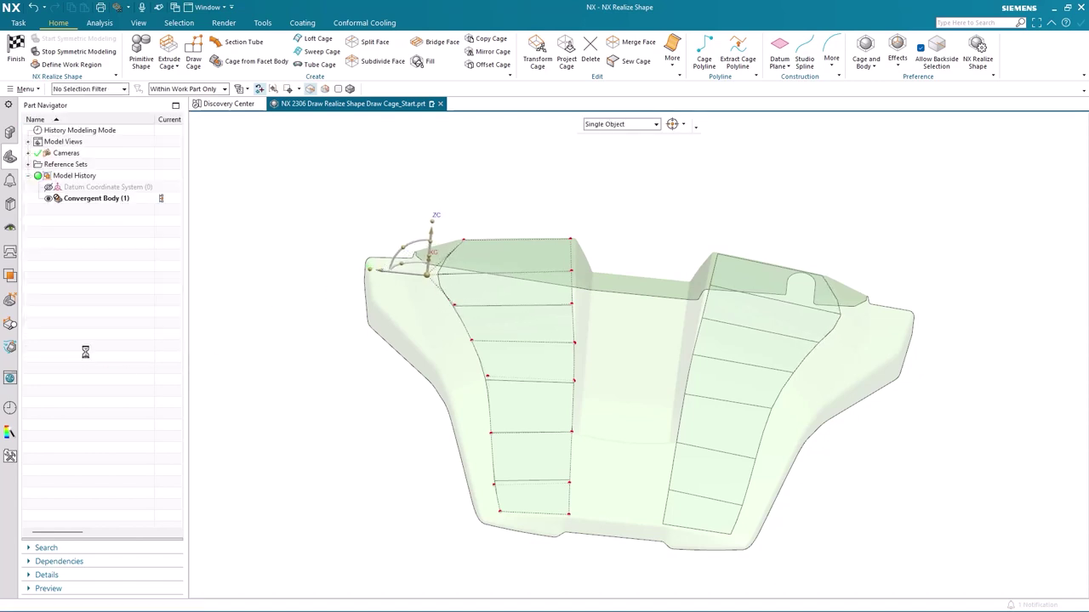
Step: Turn the facet edges back on and restore the face analysis shading
{"action": "middle_click_drag", "start_coordinate": [301, 241], "coordinate": [360, 148]}
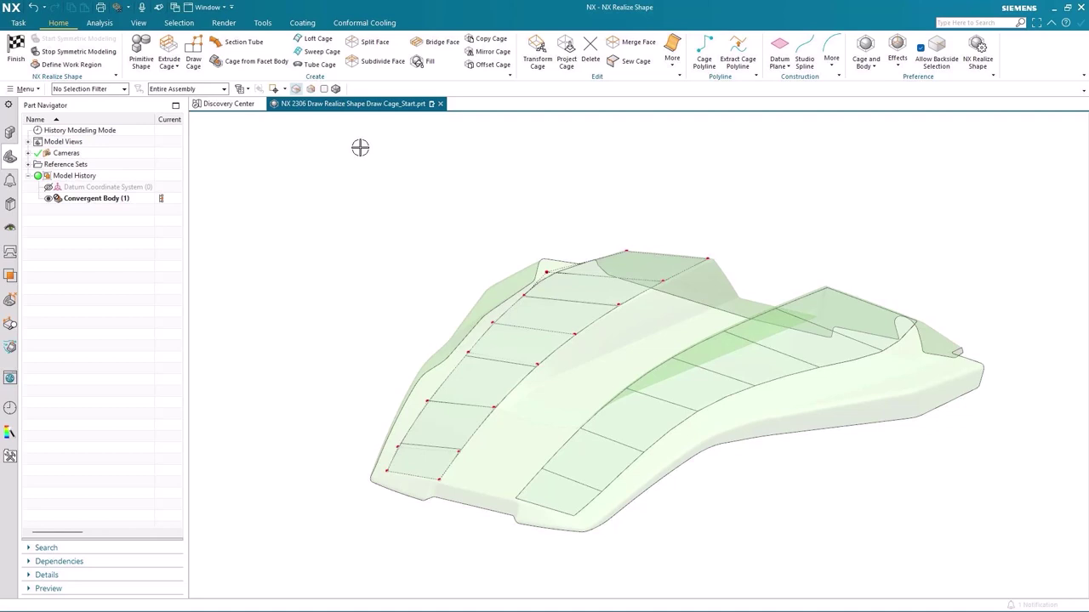
{"action": "left_click", "coordinate": [324, 90]}
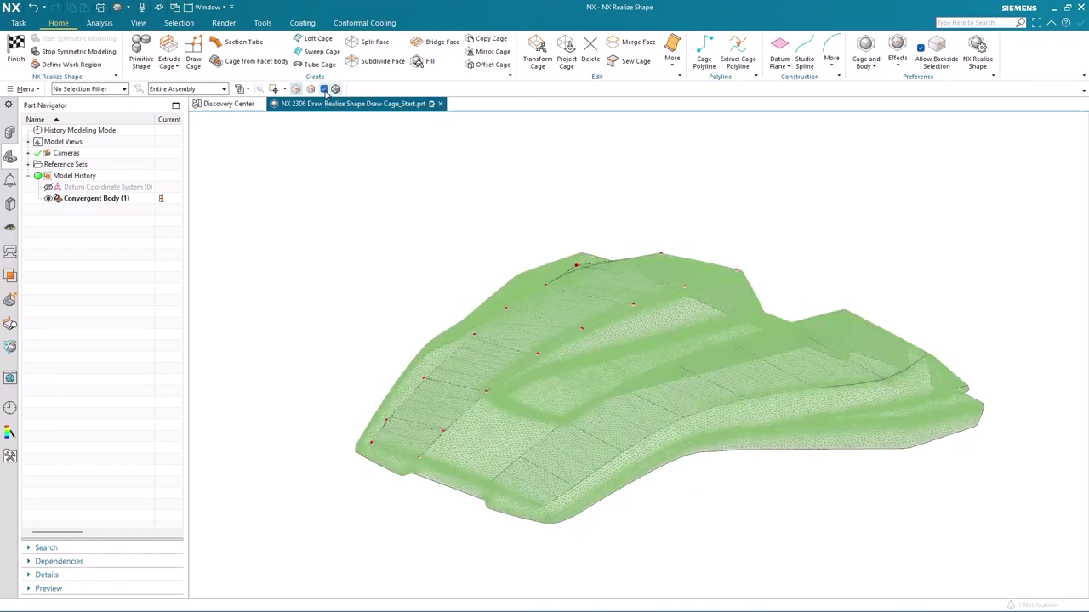
{"action": "middle_click_drag", "start_coordinate": [391, 166], "coordinate": [412, 226]}
{"action": "right_click_drag", "start_coordinate": [413, 226], "coordinate": [432, 248]}
{"action": "middle_click_drag", "start_coordinate": [516, 190], "coordinate": [527, 162]}
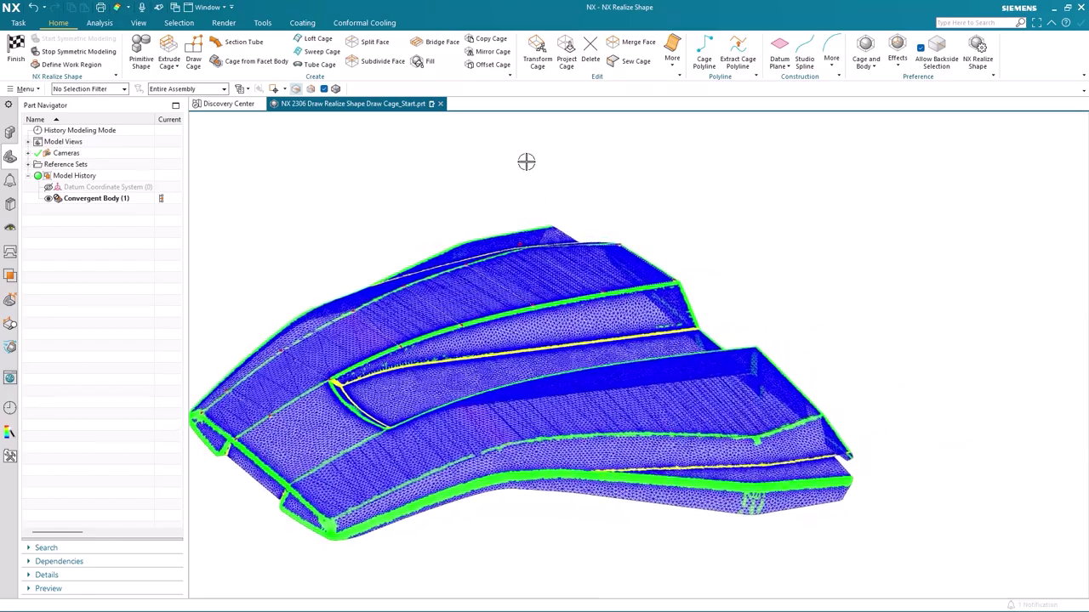
Step: Draw quad cage faces along the recess's side wall, between the panel cage and the yellow curvature line, ending at the front corner
{"action": "left_click", "coordinate": [194, 51]}
{"action": "mouse_move", "coordinate": [687, 224]}
{"action": "middle_mouse_down"}
{"action": "mouse_move", "coordinate": [740, 246]}
{"action": "mouse_move", "coordinate": [703, 265]}
{"action": "middle_mouse_up"}
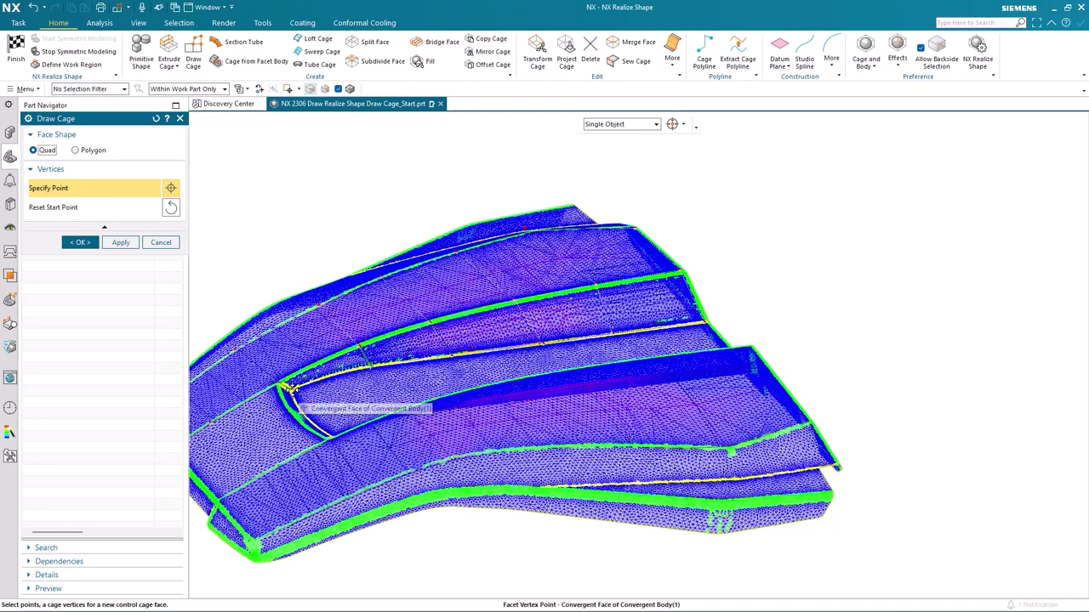
{"action": "left_click", "coordinate": [288, 388]}
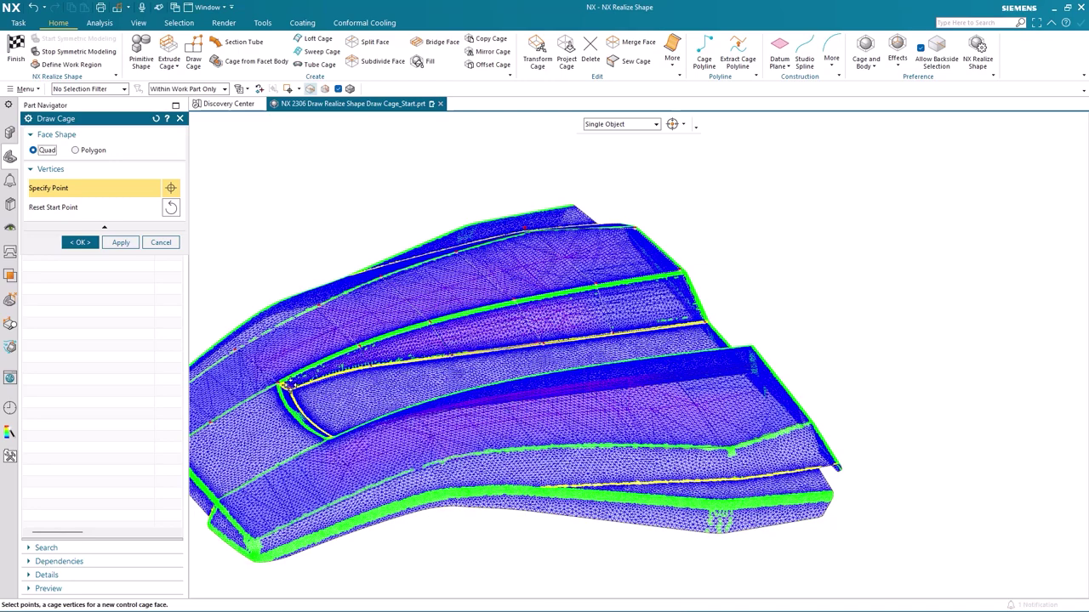
{"action": "left_click", "coordinate": [81, 242]}
{"action": "mouse_move", "coordinate": [350, 211]}
{"action": "middle_mouse_down"}
{"action": "mouse_move", "coordinate": [459, 212]}
{"action": "mouse_move", "coordinate": [420, 196]}
{"action": "mouse_move", "coordinate": [432, 208]}
{"action": "middle_mouse_up"}
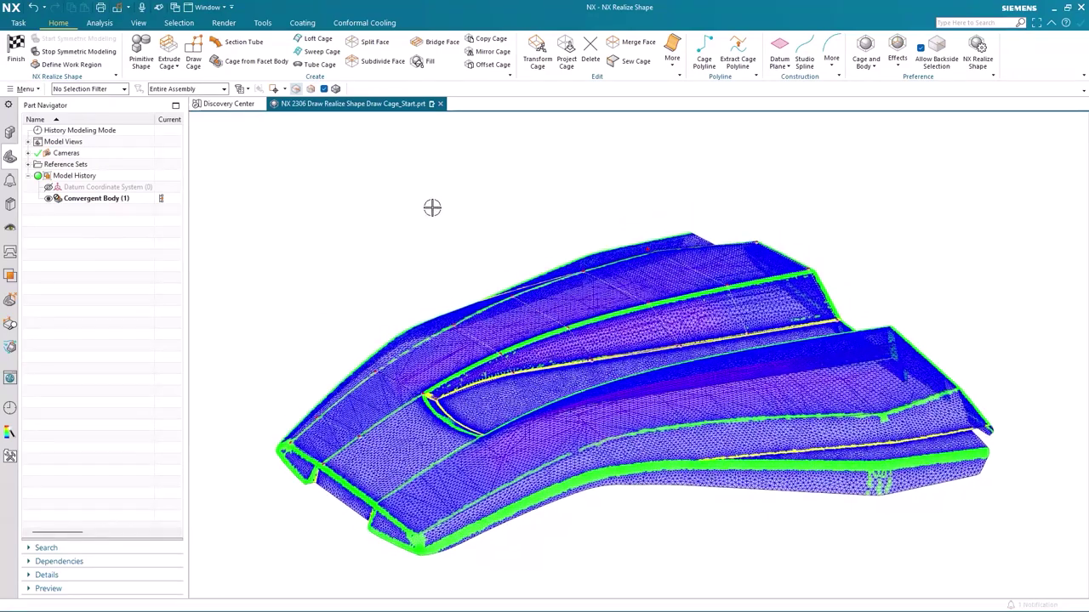
Step: Turn off the face analysis shading and the facet edges on the convergent body
{"action": "right_click_drag", "start_coordinate": [432, 208], "coordinate": [431, 184]}
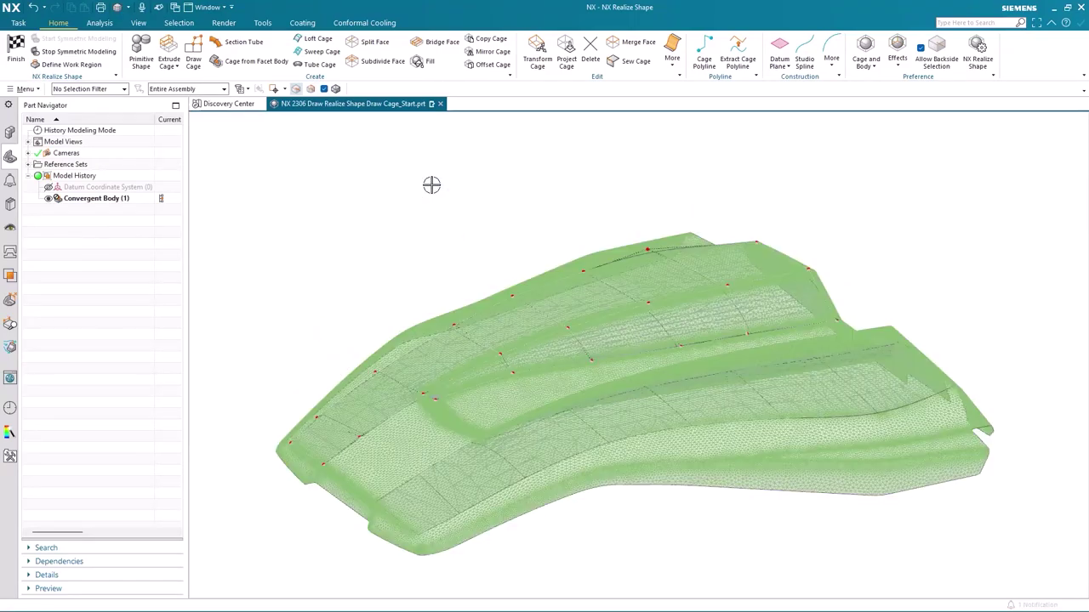
{"action": "key", "text": "ctrl+f"}
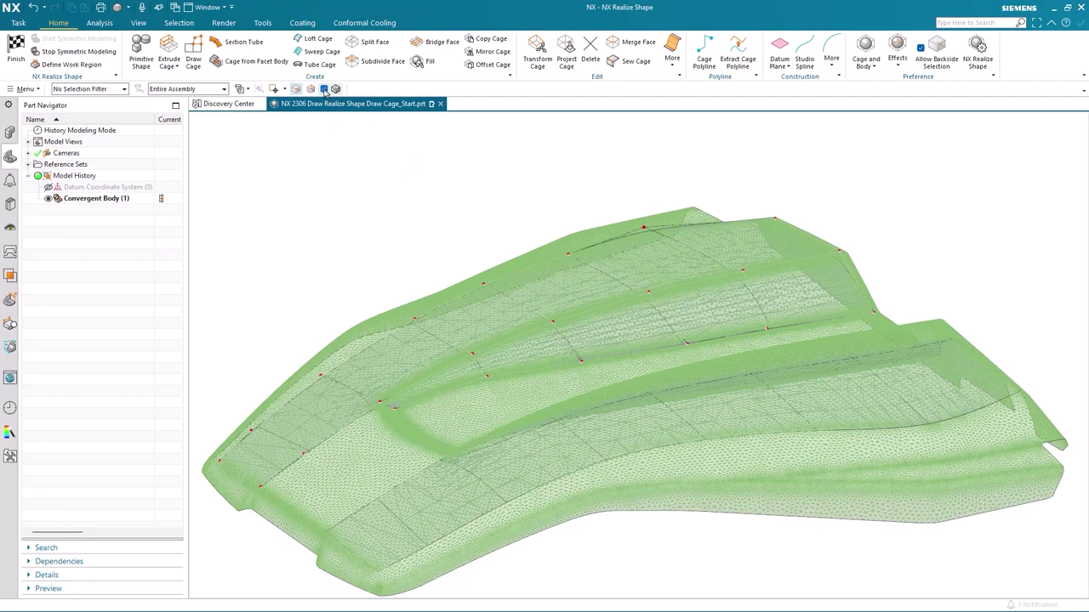
{"action": "left_click", "coordinate": [324, 89]}
{"action": "middle_click_drag", "start_coordinate": [382, 139], "coordinate": [463, 170]}
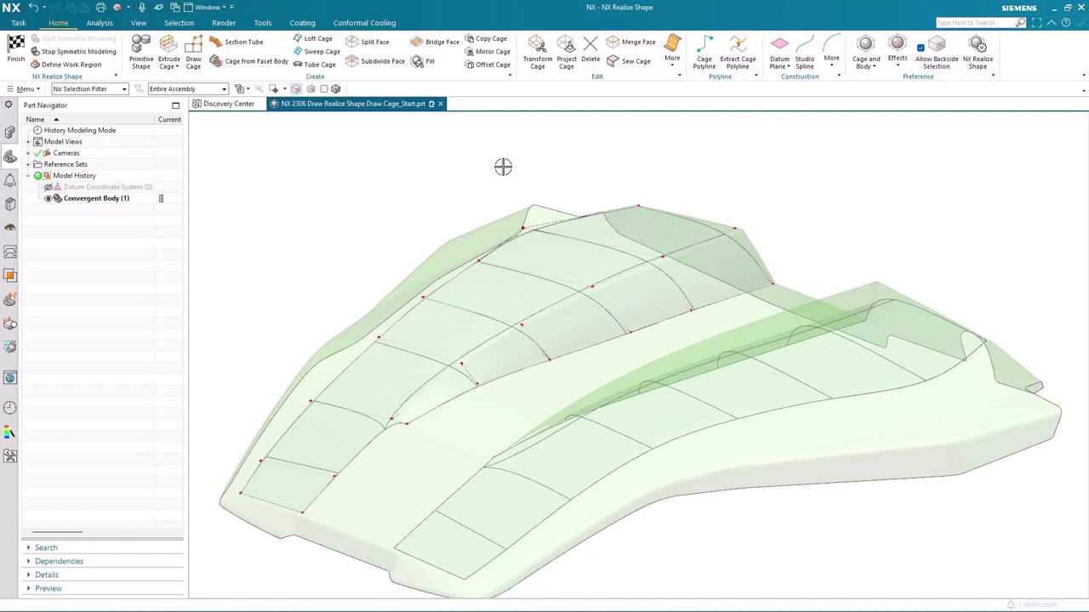
Step: Set the continuity of the five cage edges between the upper panel and the recess side wall to Sharp
{"action": "left_click", "coordinate": [672, 60]}
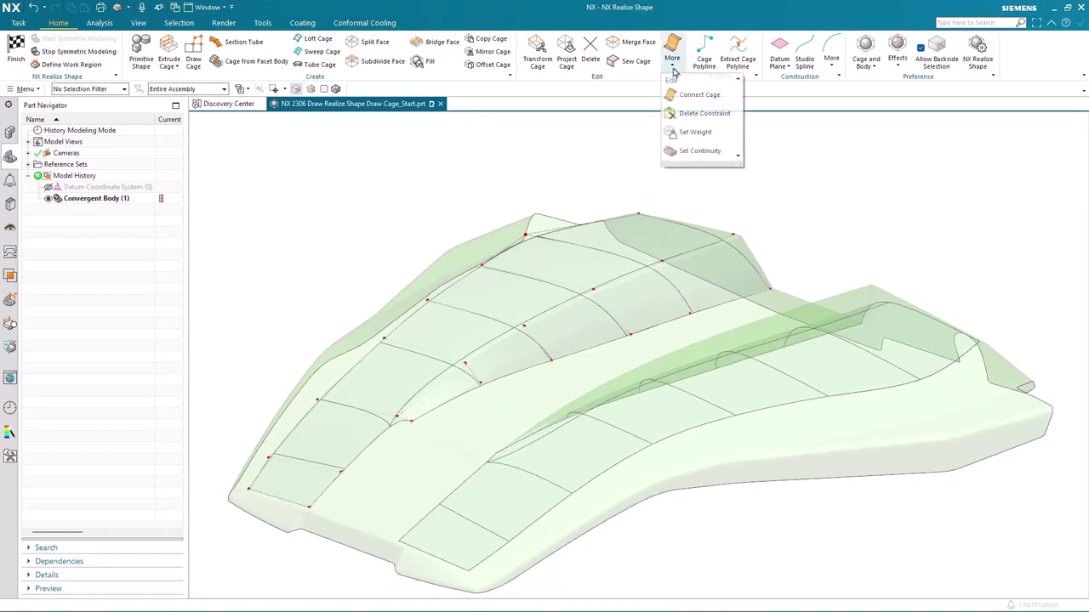
{"action": "left_click", "coordinate": [698, 151]}
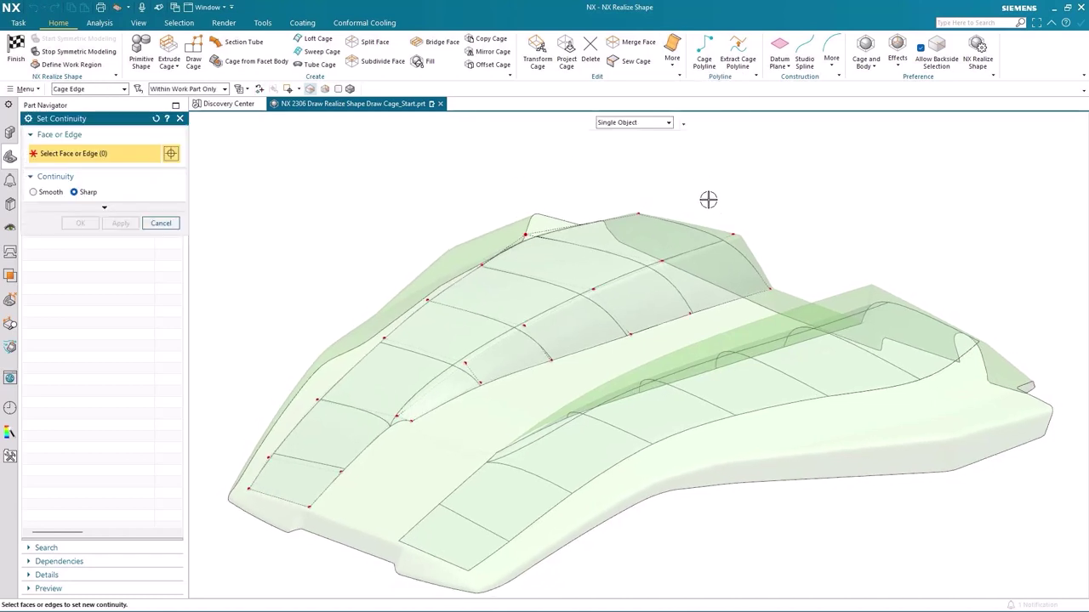
{"action": "left_click", "coordinate": [697, 247]}
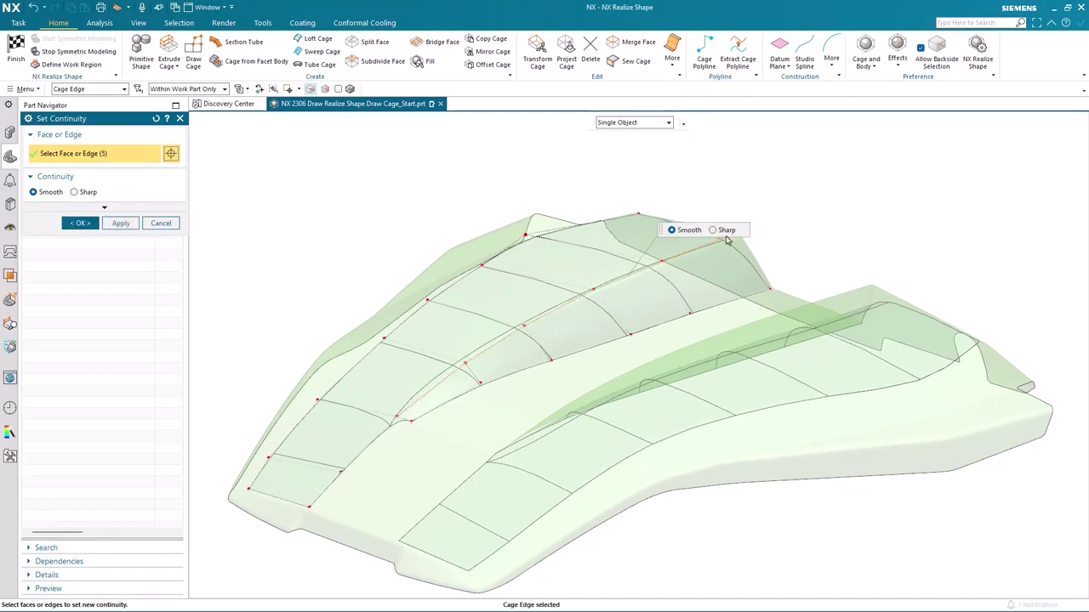
{"action": "left_click", "coordinate": [714, 231]}
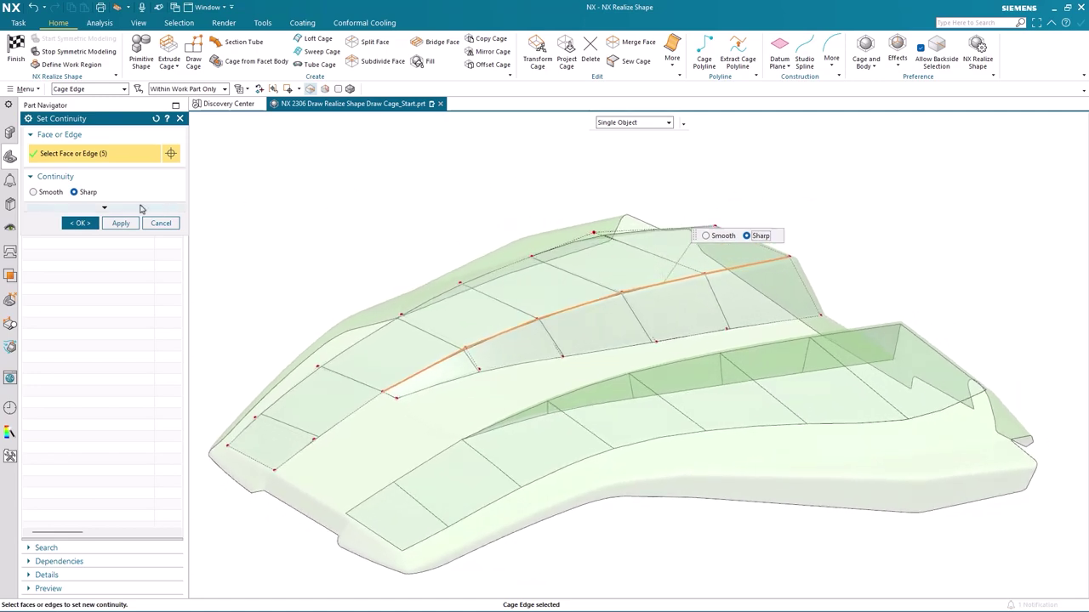
{"action": "left_click", "coordinate": [79, 223]}
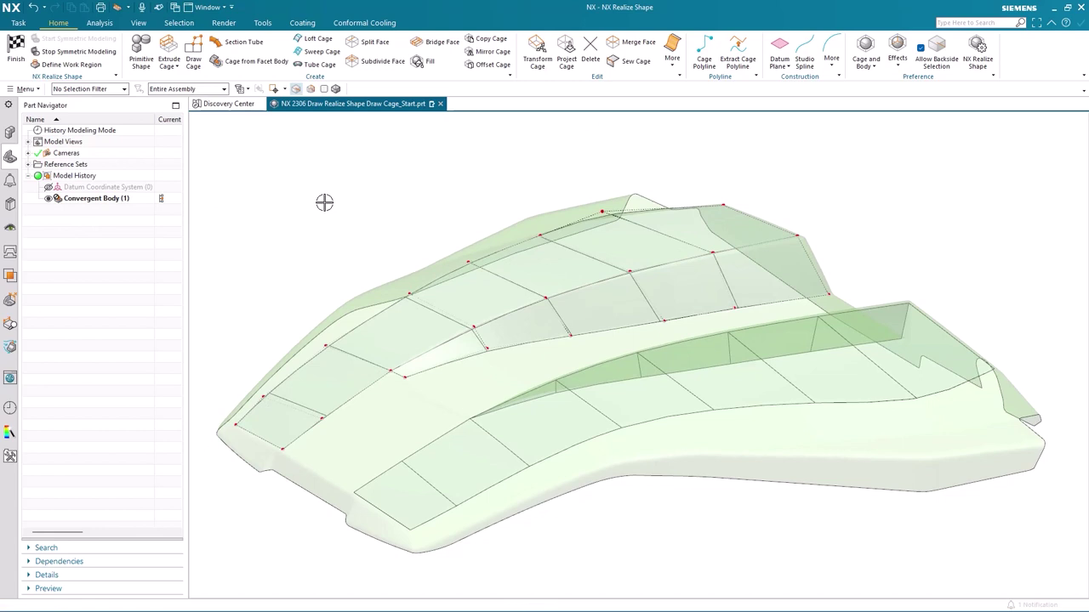
Step: Fill the gap ahead of the recess from the two front inner cage edges, with Connect Symmetrically and Sharp continuity
{"action": "middle_click_drag", "start_coordinate": [322, 196], "coordinate": [322, 196]}
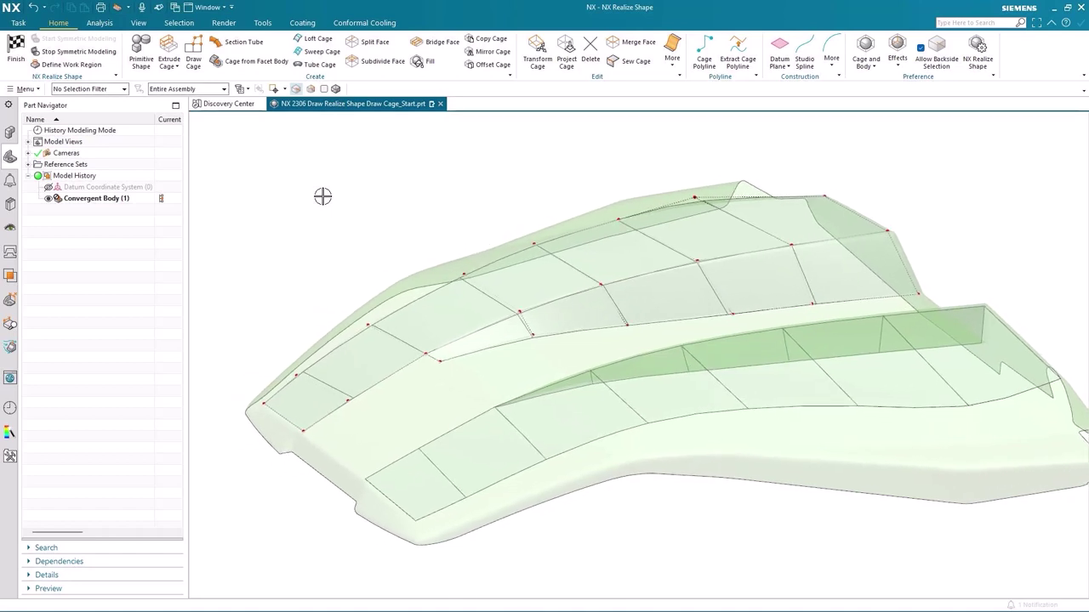
{"action": "left_click", "coordinate": [421, 61]}
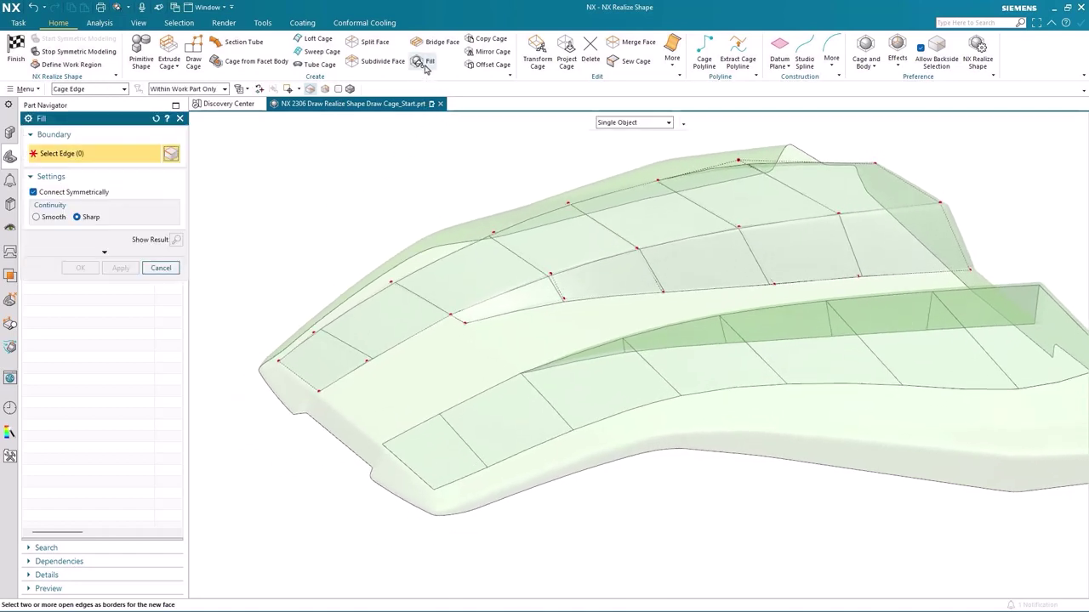
{"action": "left_click", "coordinate": [352, 368]}
{"action": "left_click", "coordinate": [400, 346]}
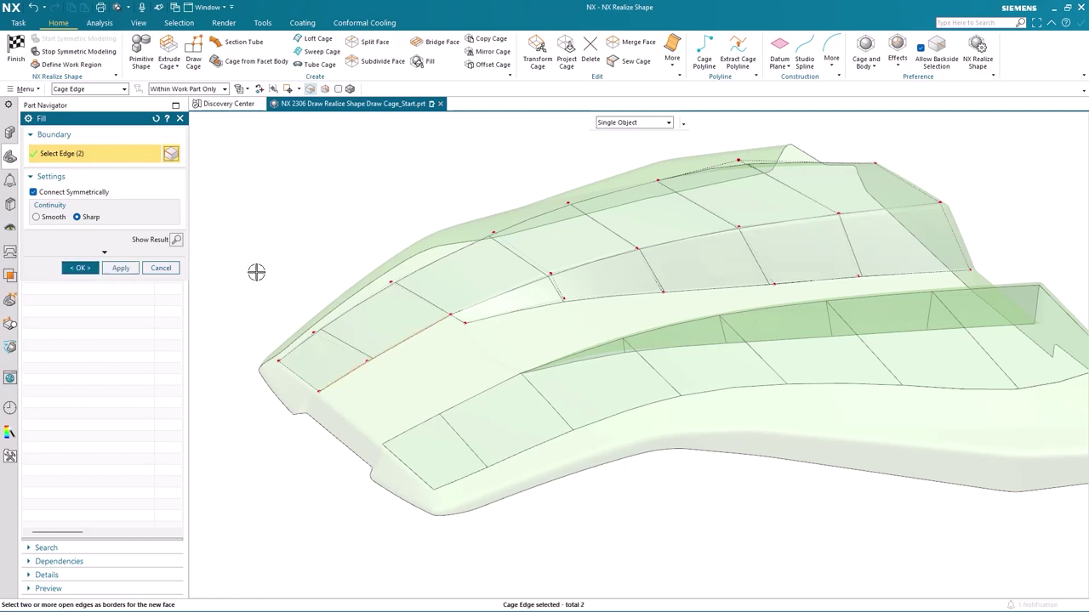
{"action": "left_click", "coordinate": [177, 240]}
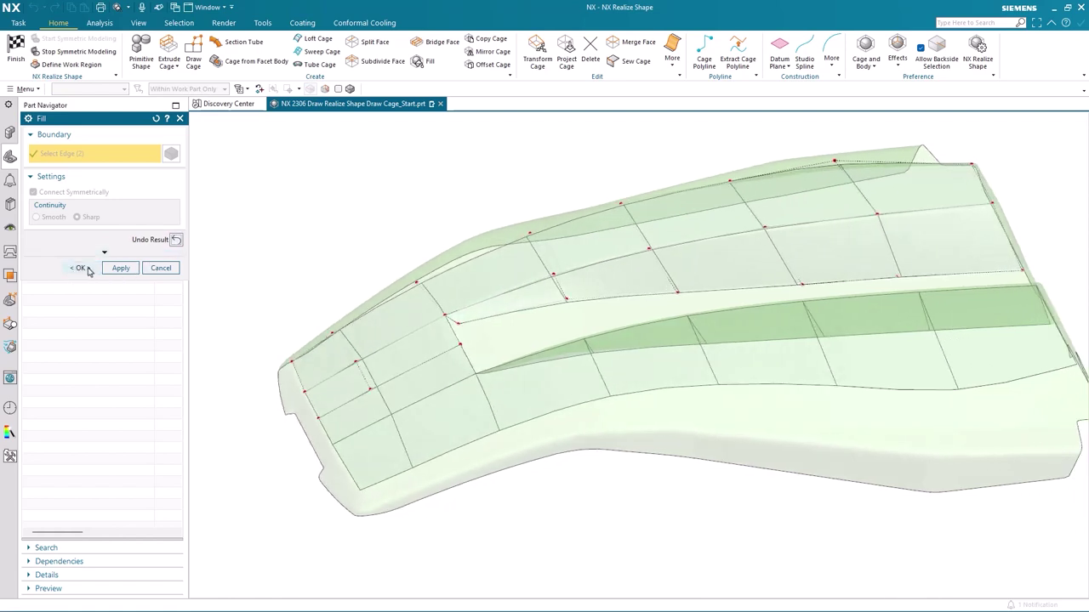
{"action": "left_click", "coordinate": [86, 268]}
Step: With facet edges shown, move the lengthwise cage edge ahead of the recess forward with Transform Cage to follow the recess's curved front end
{"action": "middle_click_drag", "start_coordinate": [420, 243], "coordinate": [480, 200]}
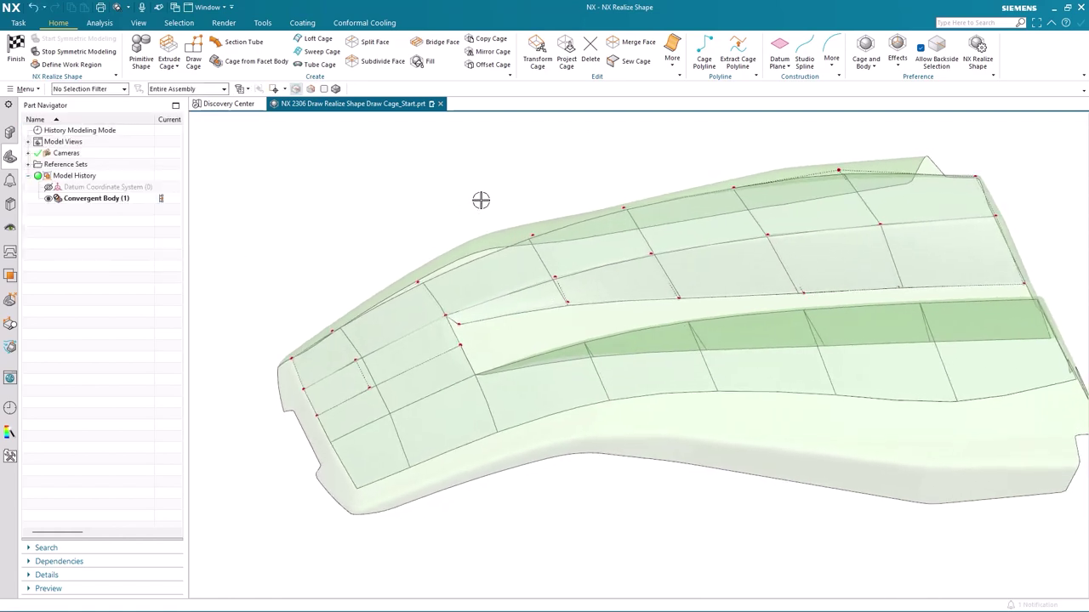
{"action": "left_click", "coordinate": [537, 52]}
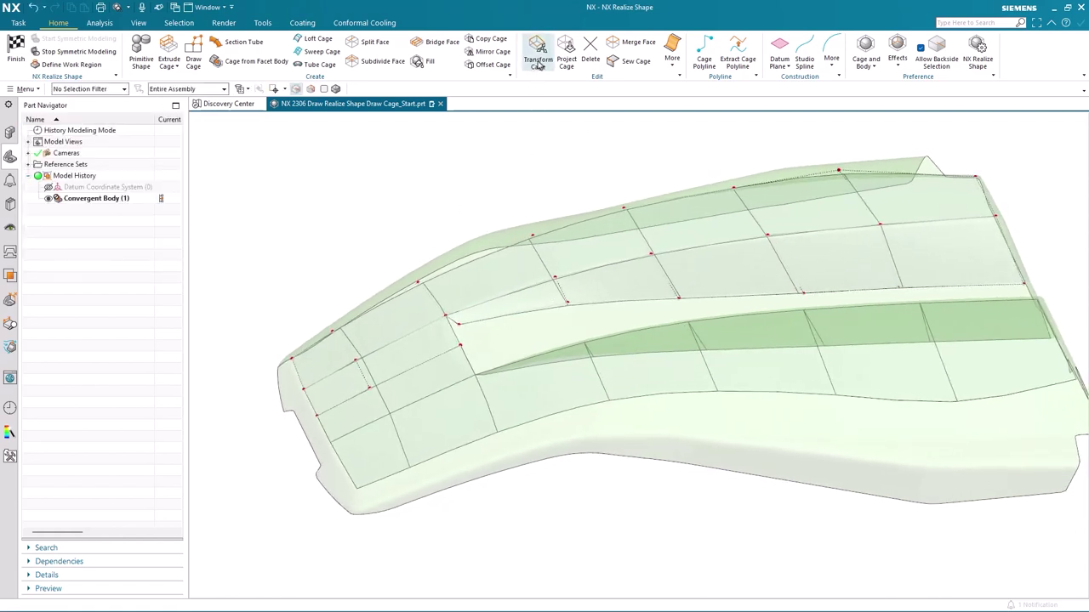
{"action": "left_click", "coordinate": [458, 325]}
{"action": "scroll", "coordinate": [432, 218], "scroll_direction": "up", "scroll_amount": 3}
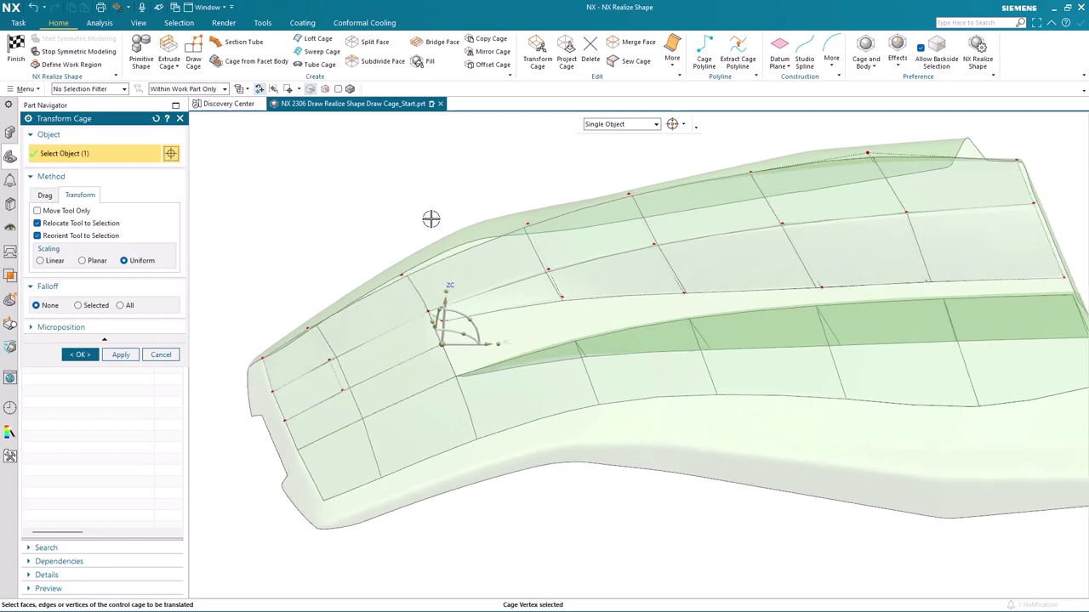
{"action": "scroll", "coordinate": [481, 296], "scroll_direction": "up", "scroll_amount": 2}
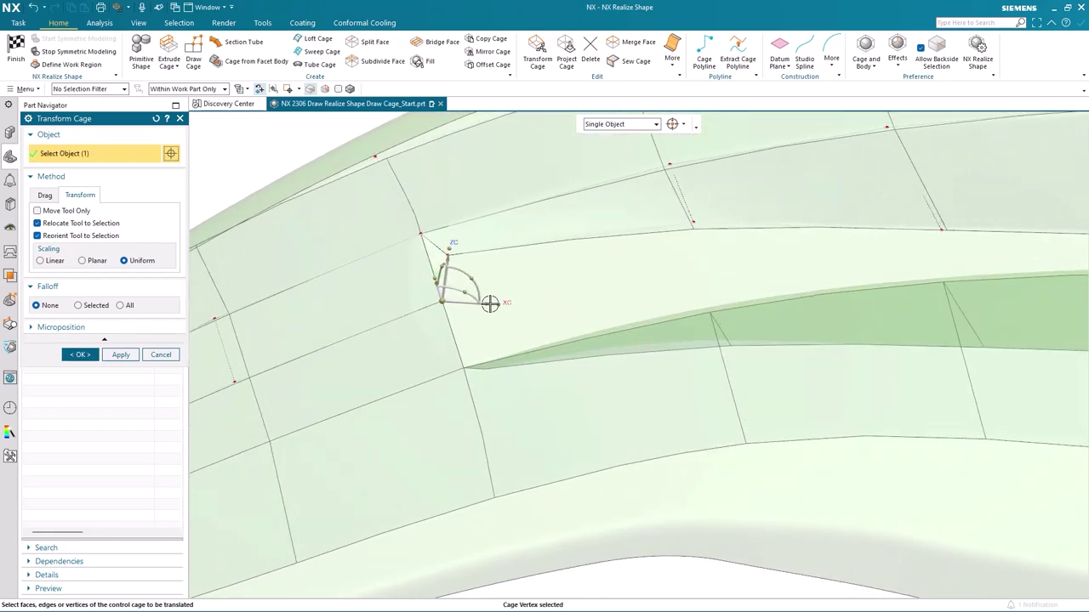
{"action": "left_click", "coordinate": [490, 305]}
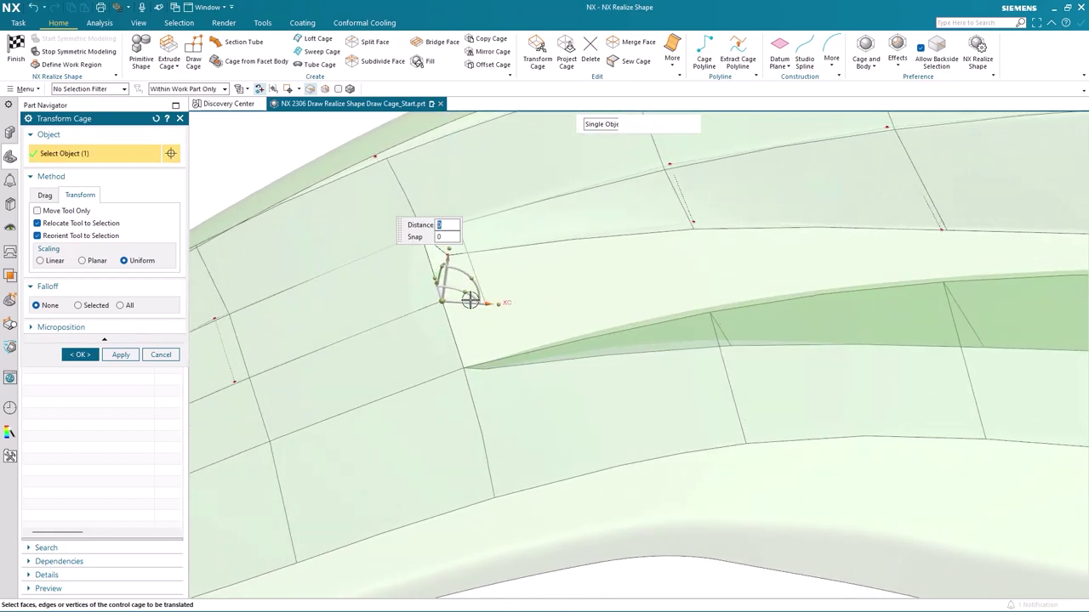
{"action": "left_click", "coordinate": [420, 309]}
{"action": "middle_click_drag", "start_coordinate": [418, 309], "coordinate": [381, 108]}
{"action": "left_click", "coordinate": [339, 89]}
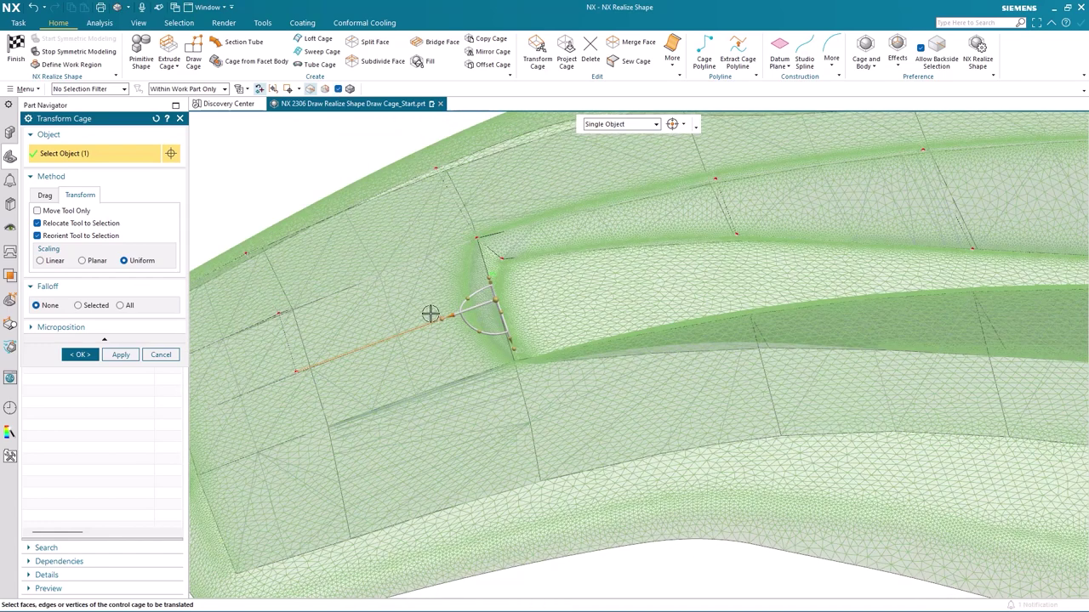
{"action": "left_click_drag", "start_coordinate": [453, 317], "coordinate": [411, 331]}
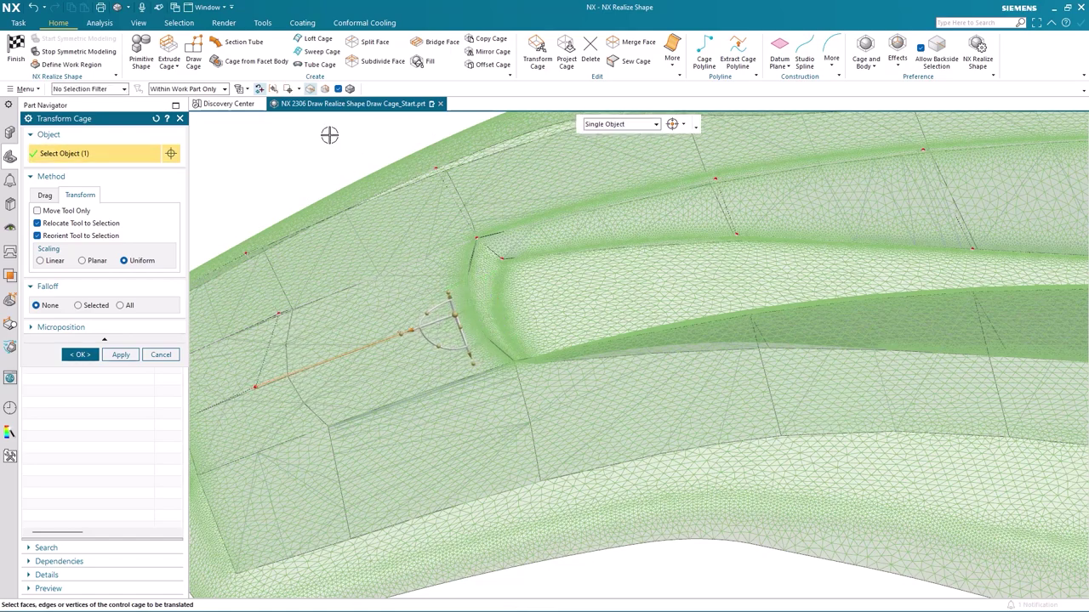
Step: Hide the facet edges and apply the cage edge transformation
{"action": "left_click", "coordinate": [339, 89]}
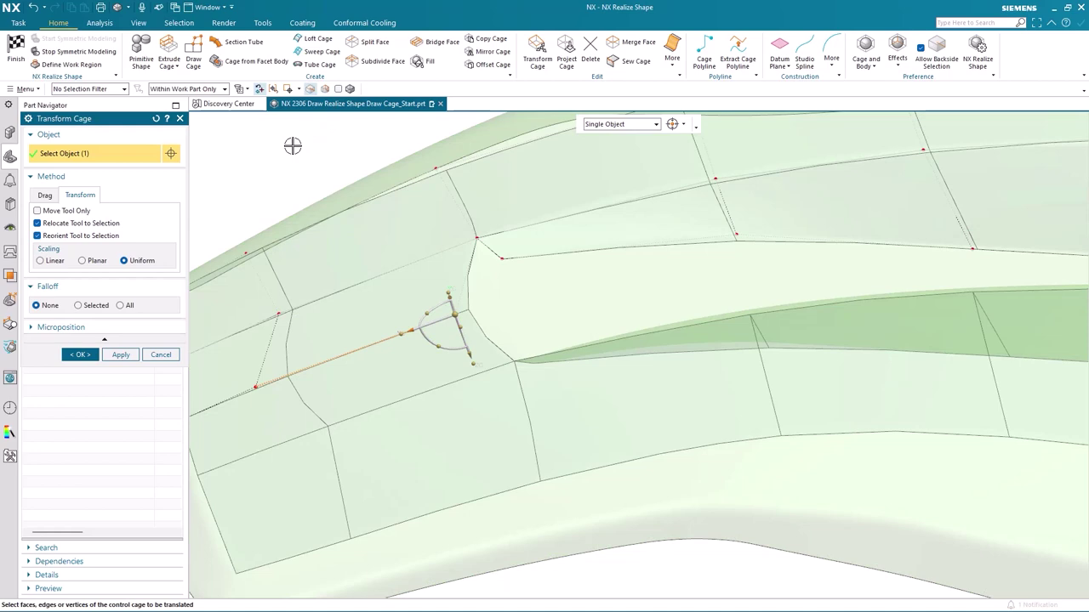
{"action": "scroll", "coordinate": [276, 148], "scroll_direction": "down", "scroll_amount": 4}
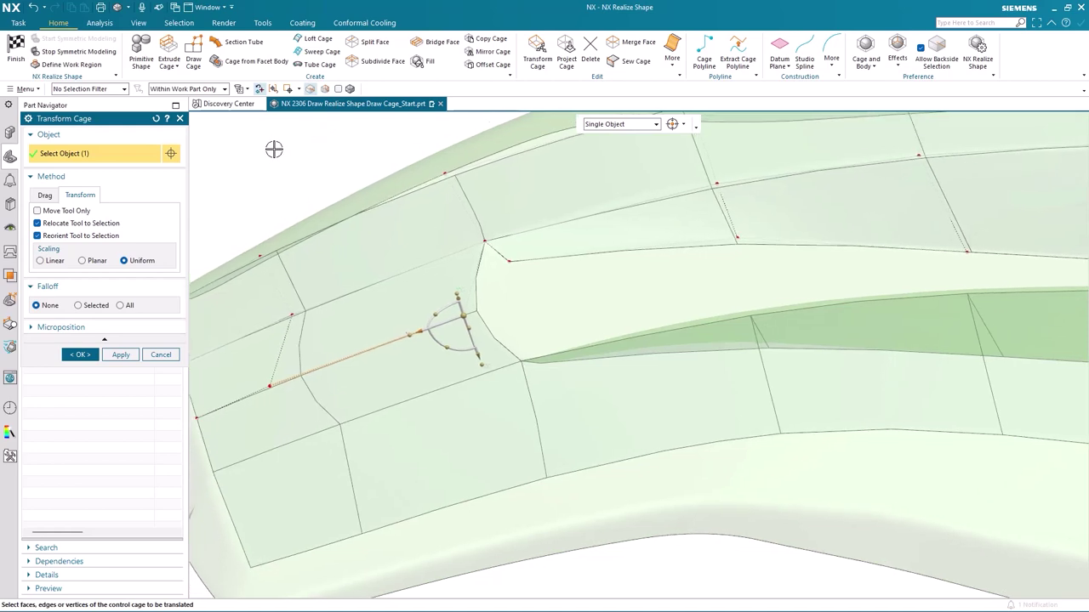
{"action": "left_click", "coordinate": [121, 354]}
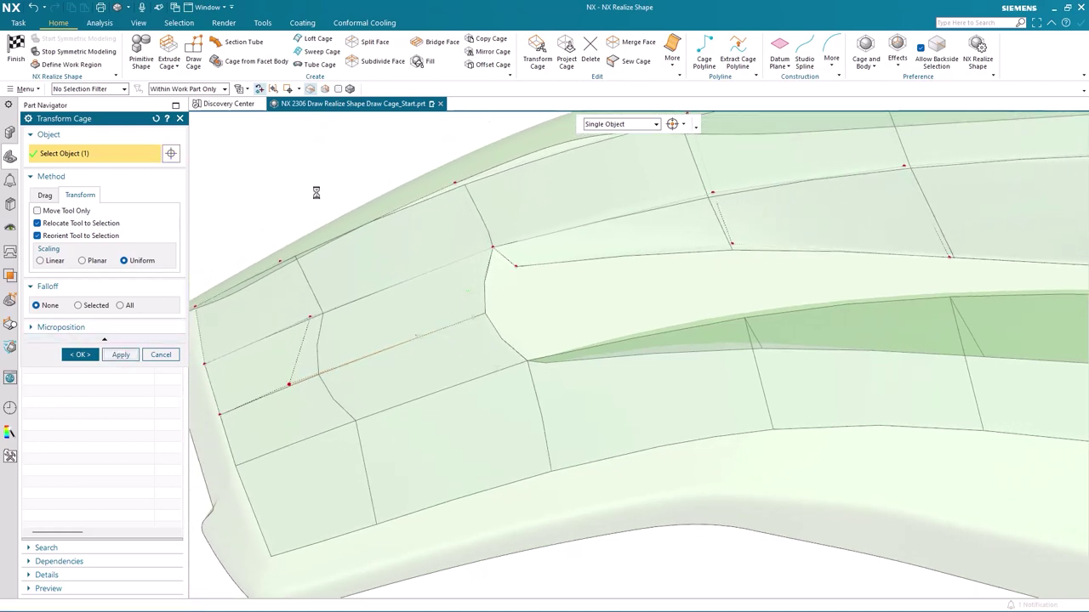
{"action": "middle_click_drag", "start_coordinate": [316, 190], "coordinate": [345, 175]}
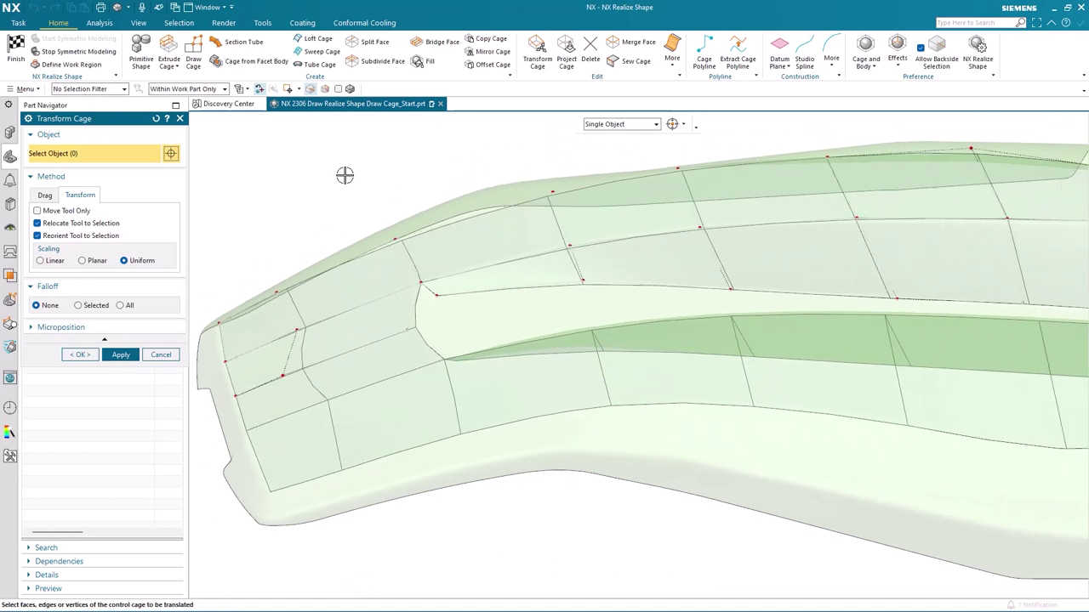
Step: Fill the recess floor from the five lower side-wall cage edges, with Connect Symmetrically and Sharp continuity
{"action": "scroll", "coordinate": [345, 176], "scroll_direction": "down", "scroll_amount": 3}
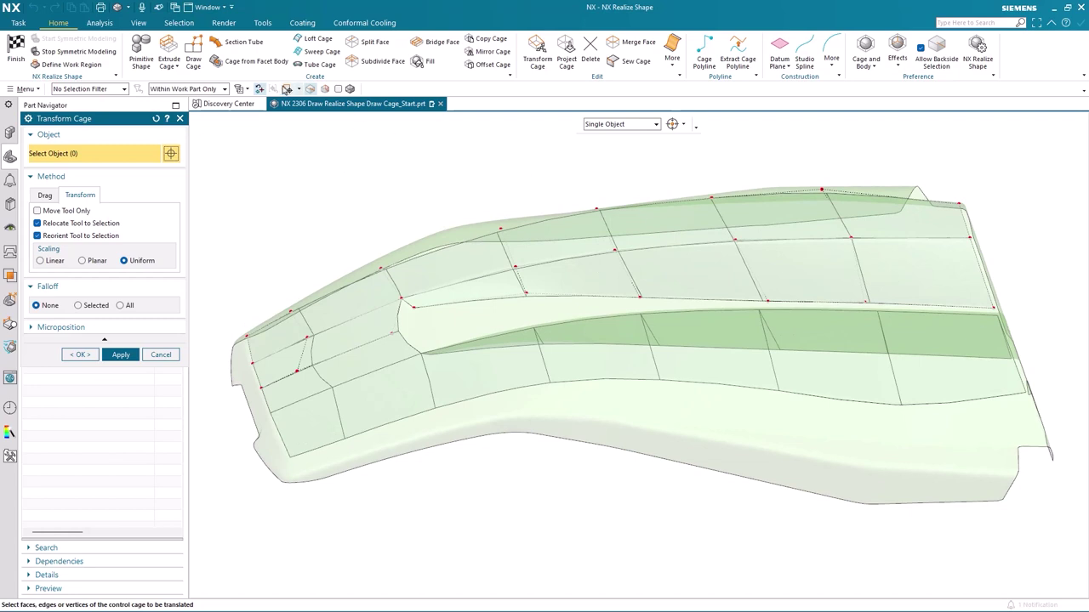
{"action": "left_click", "coordinate": [419, 62]}
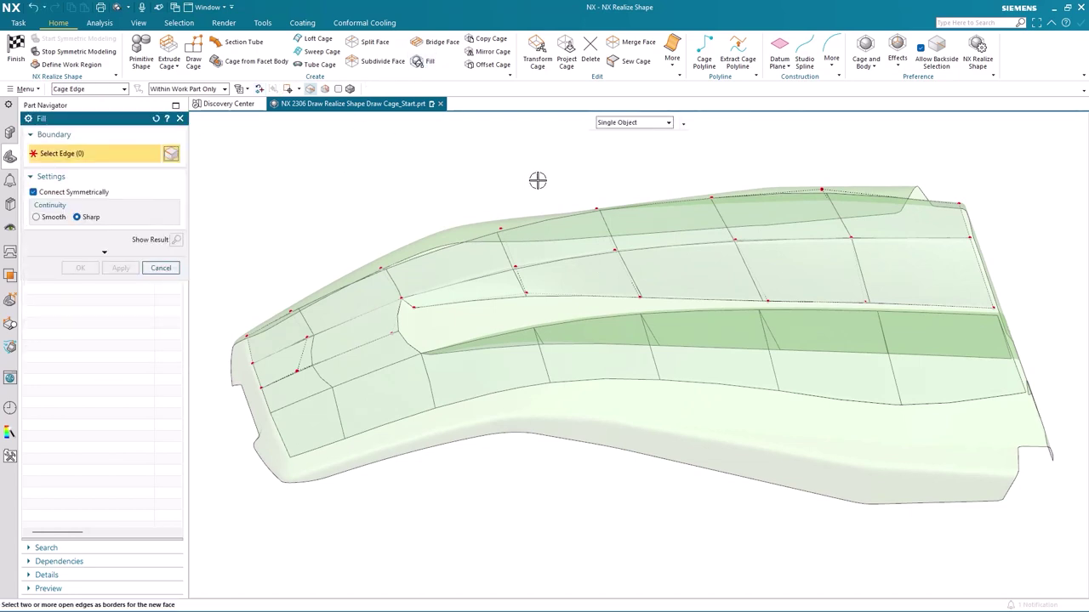
{"action": "left_click_drag", "start_coordinate": [1008, 318], "coordinate": [404, 281]}
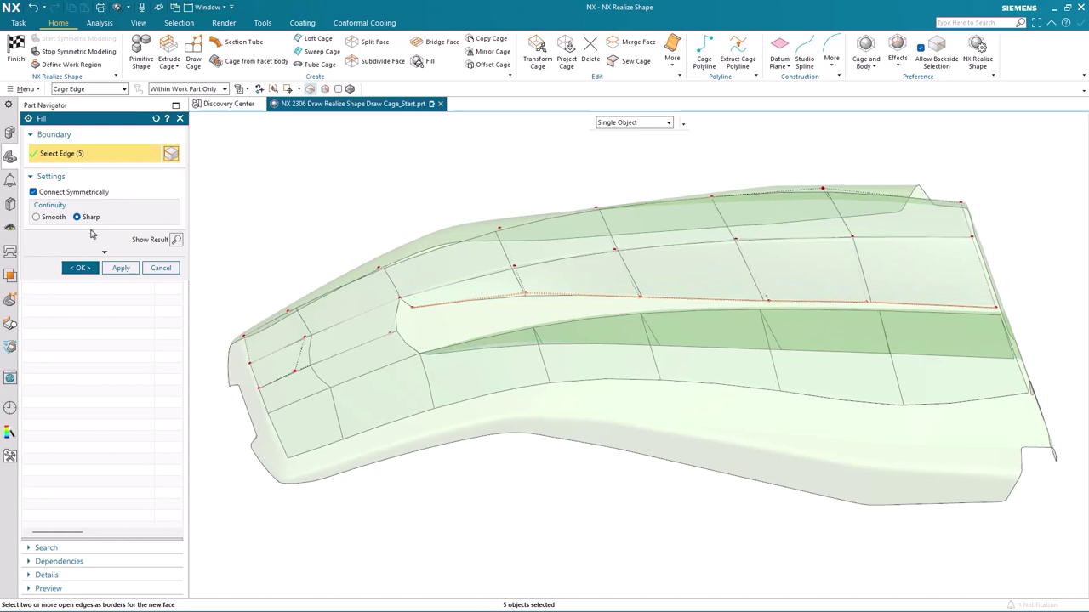
{"action": "left_click", "coordinate": [177, 240]}
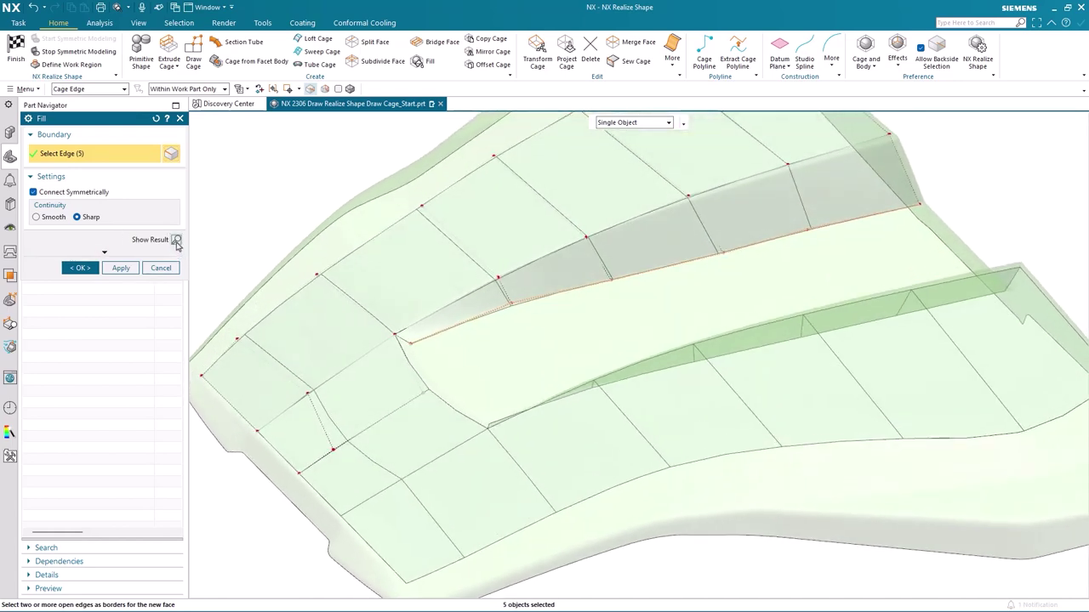
{"action": "left_click", "coordinate": [120, 268]}
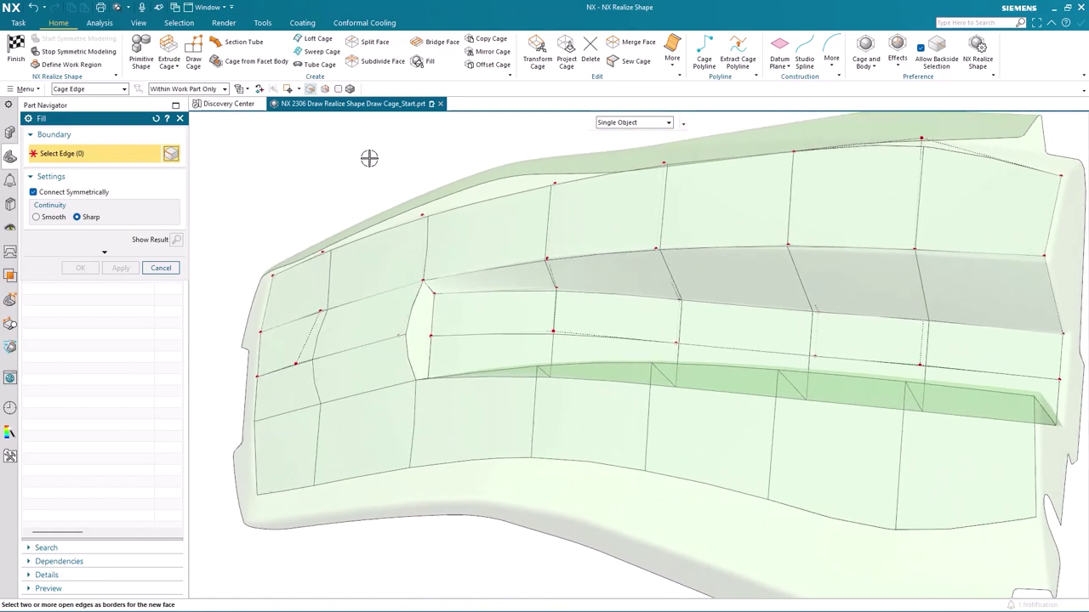
Step: With facet edges shown, move the front lengthwise edge of the recess floor cage forward with Transform Cage to follow the floor's curved front boundary
{"action": "left_click", "coordinate": [339, 90]}
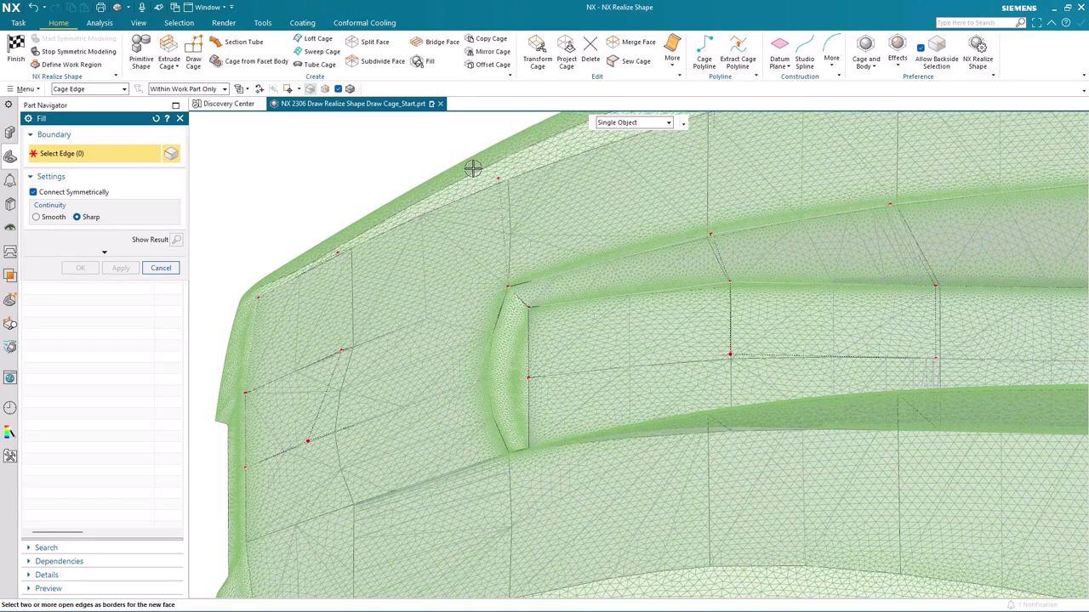
{"action": "left_click", "coordinate": [537, 55]}
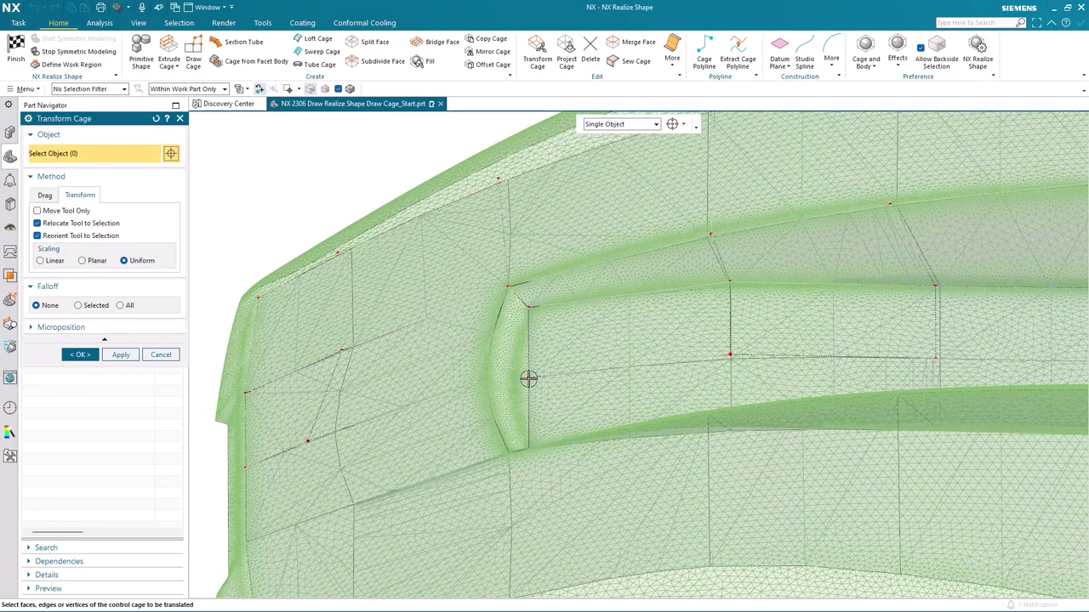
{"action": "left_click", "coordinate": [528, 379]}
{"action": "left_click", "coordinate": [573, 381]}
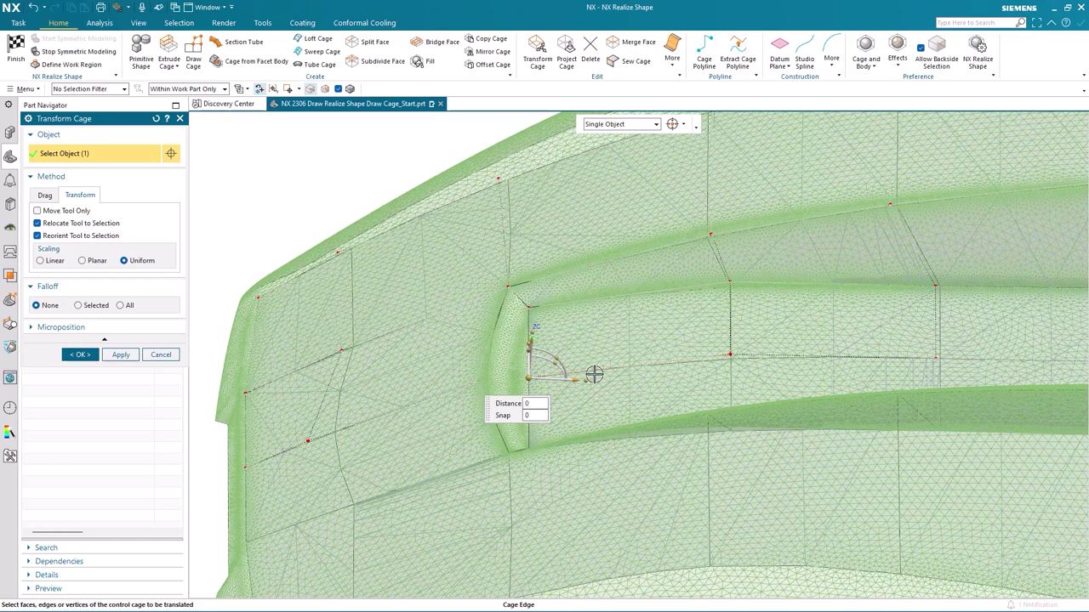
{"action": "left_click", "coordinate": [591, 378]}
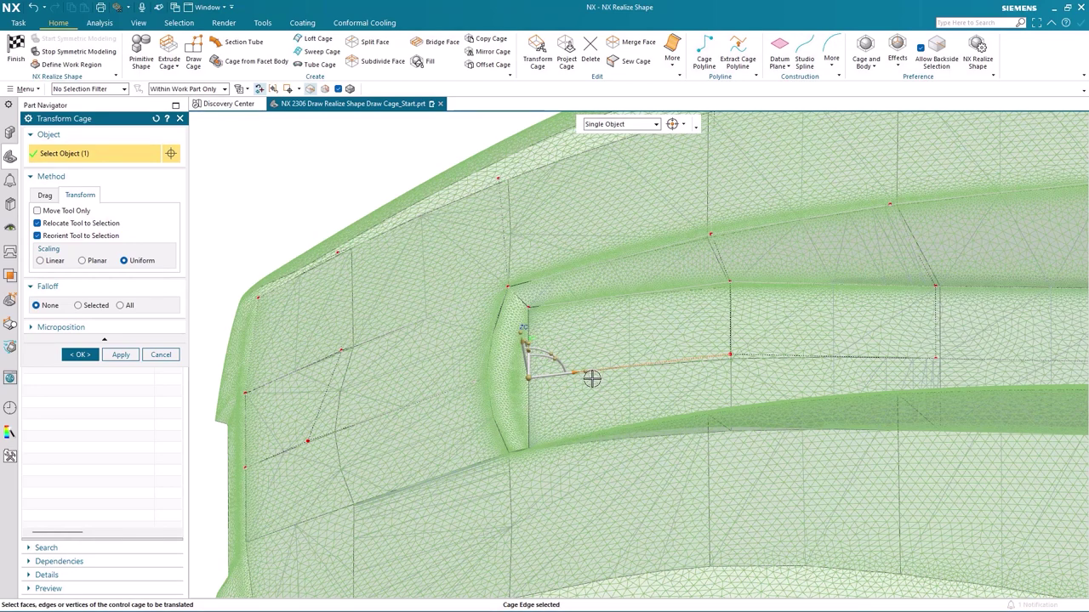
{"action": "middle_click_drag", "start_coordinate": [591, 378], "coordinate": [586, 355]}
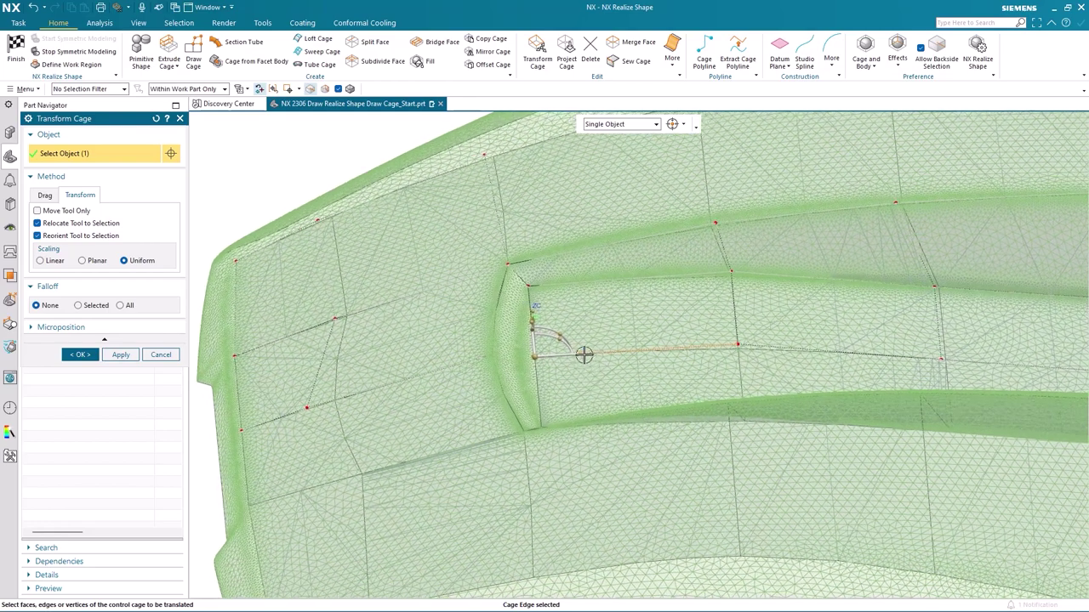
{"action": "left_click_drag", "start_coordinate": [581, 353], "coordinate": [553, 364]}
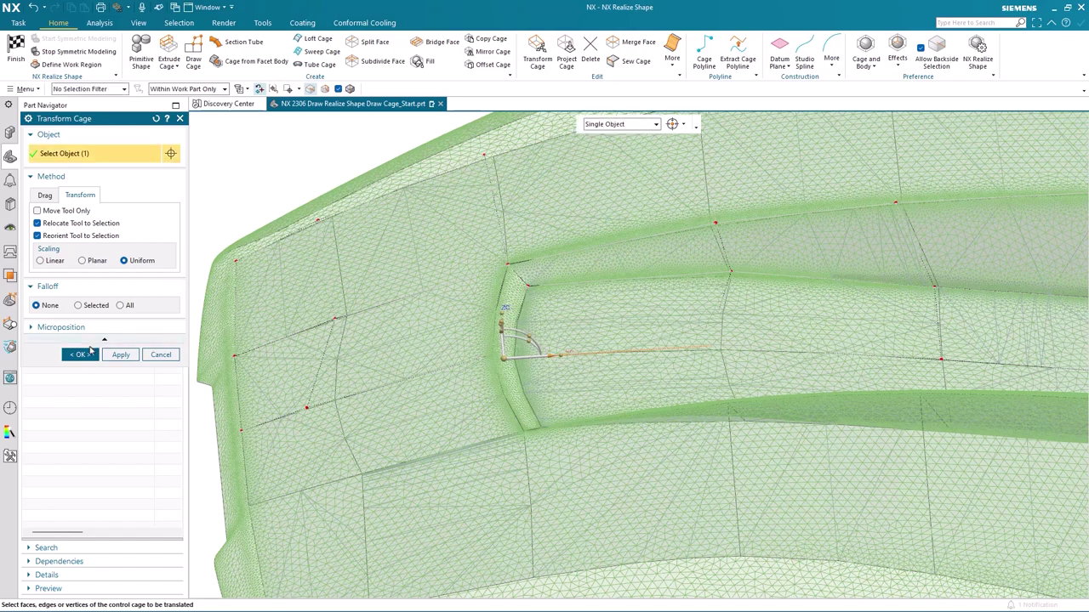
{"action": "left_click", "coordinate": [90, 353]}
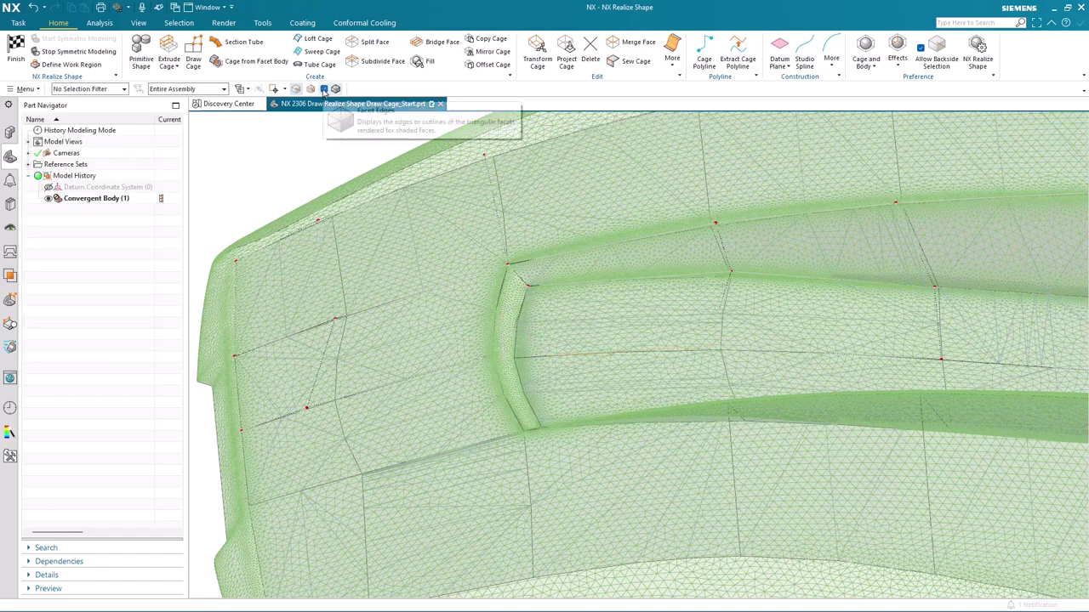
Step: Hide the facet edges and finish the Realize Shape session
{"action": "left_click", "coordinate": [323, 89]}
{"action": "middle_click_drag", "start_coordinate": [286, 148], "coordinate": [286, 208]}
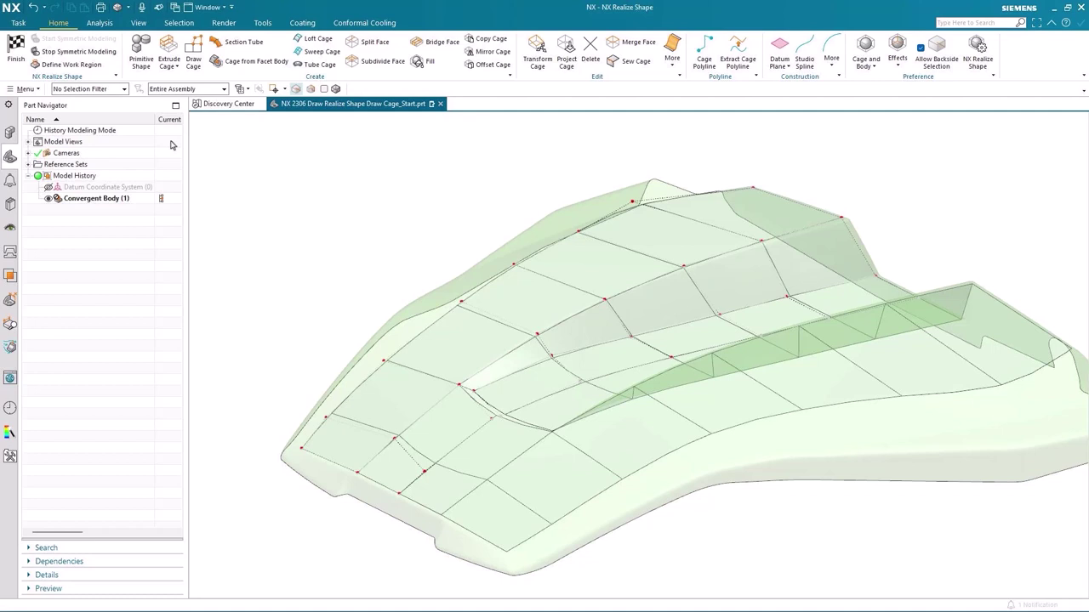
{"action": "left_click", "coordinate": [16, 51]}
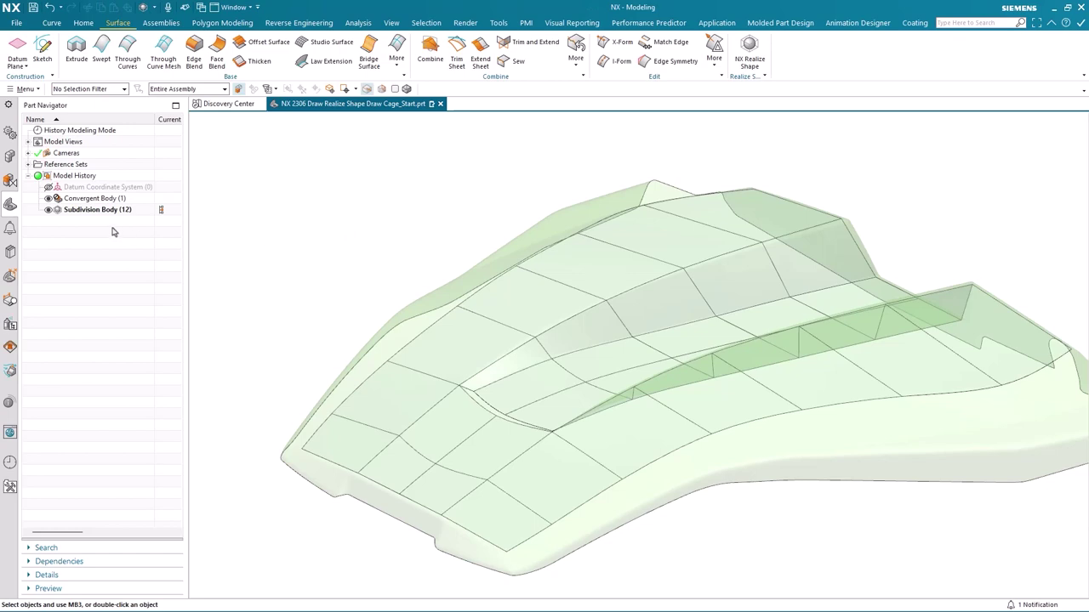
Step: Hide the convergent body and close the open front wall of the recess with a Fill Surface bounded by the gap's surrounding edges
{"action": "left_click", "coordinate": [49, 198]}
{"action": "middle_click_drag", "start_coordinate": [321, 204], "coordinate": [412, 152]}
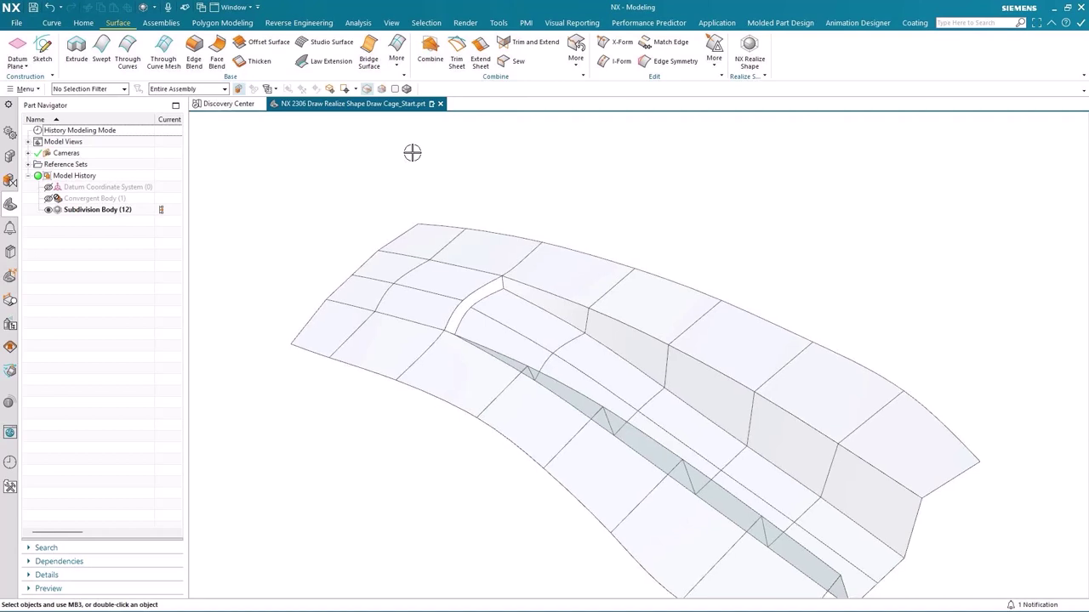
{"action": "left_click", "coordinate": [396, 56]}
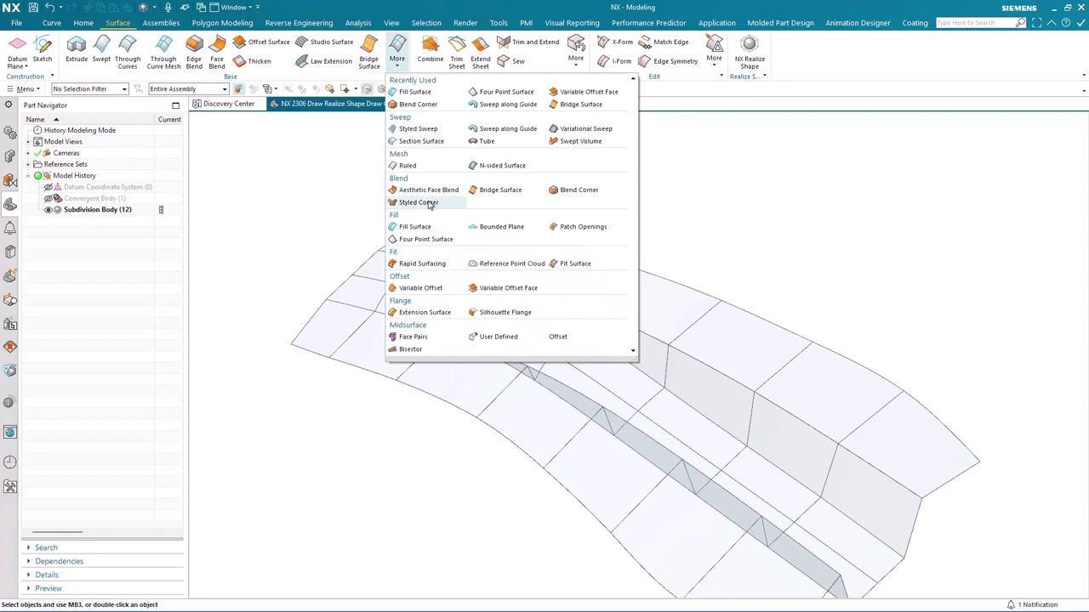
{"action": "left_click", "coordinate": [414, 228]}
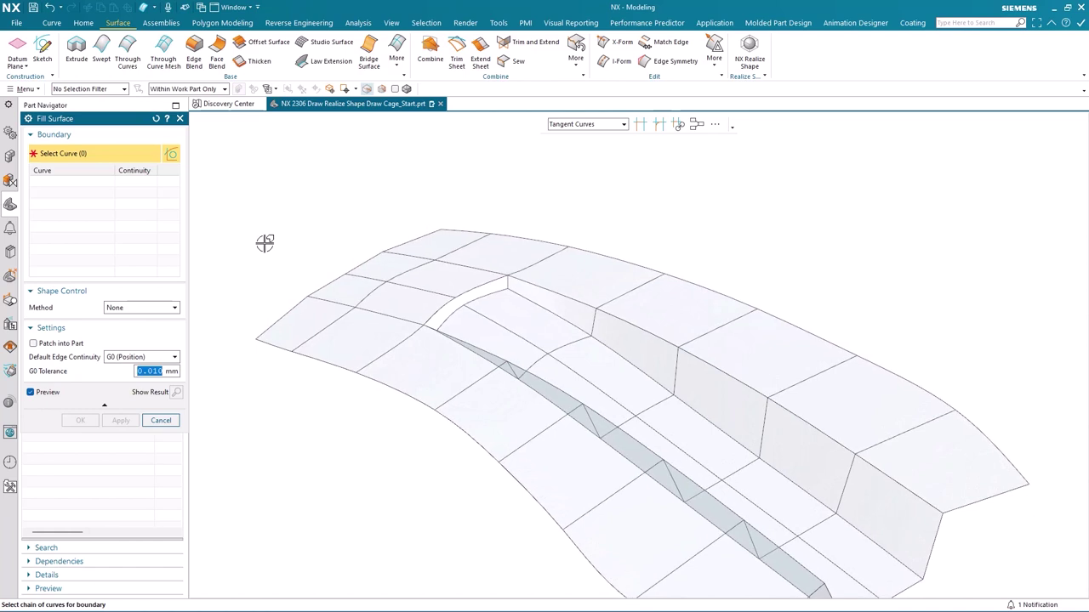
{"action": "scroll", "coordinate": [460, 263], "scroll_direction": "down", "scroll_amount": 3}
{"action": "left_click", "coordinate": [496, 290]}
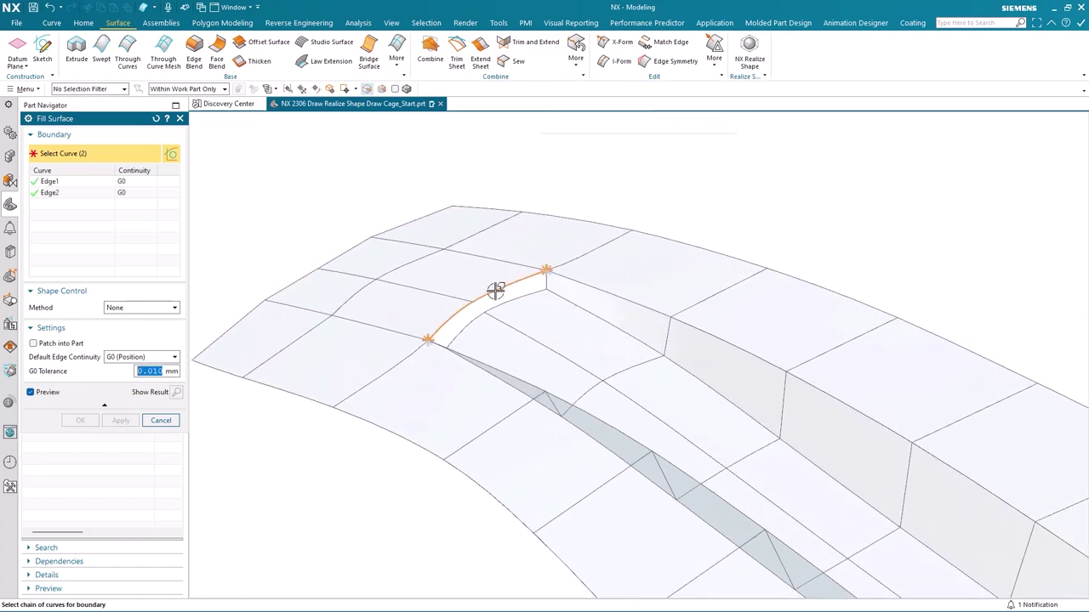
{"action": "left_click", "coordinate": [547, 279]}
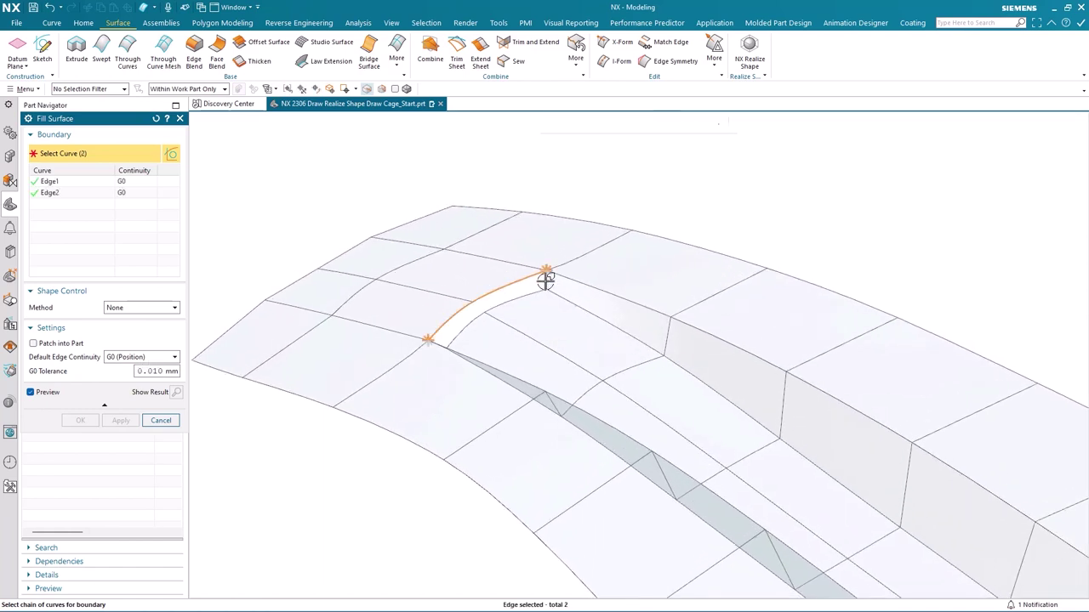
{"action": "left_click", "coordinate": [491, 310]}
{"action": "middle_click_drag", "start_coordinate": [491, 309], "coordinate": [258, 205]}
{"action": "left_click", "coordinate": [483, 289]}
{"action": "left_click", "coordinate": [480, 286]}
{"action": "left_click", "coordinate": [82, 421]}
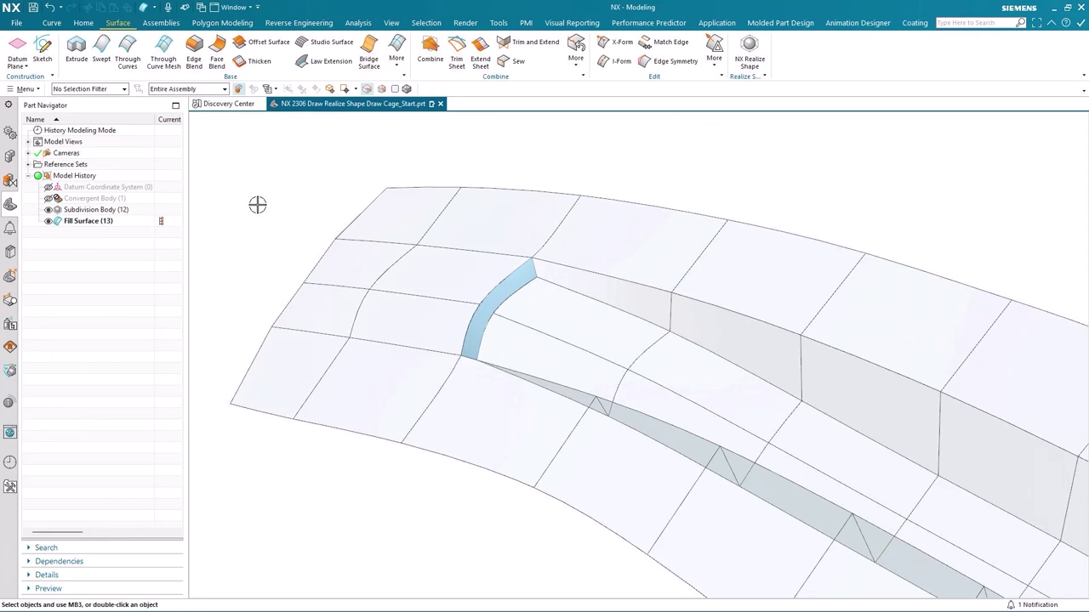
Step: Sew the fill surface to the subdivision body, using the subdivision body as the target
{"action": "middle_click_drag", "start_coordinate": [258, 205], "coordinate": [273, 195]}
{"action": "left_click", "coordinate": [509, 61]}
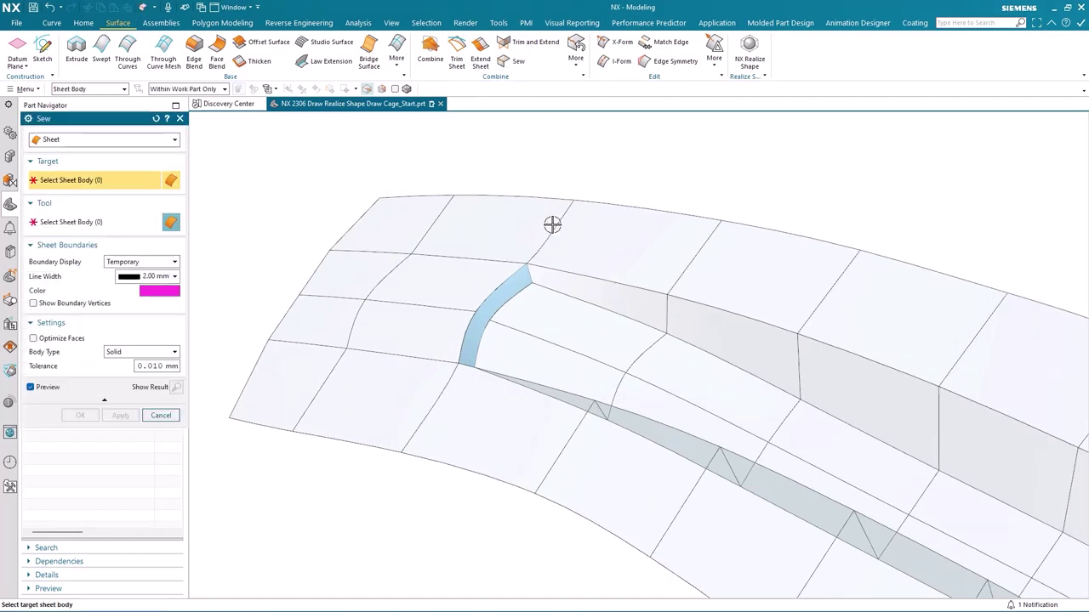
{"action": "left_click", "coordinate": [552, 224]}
{"action": "left_click", "coordinate": [522, 279]}
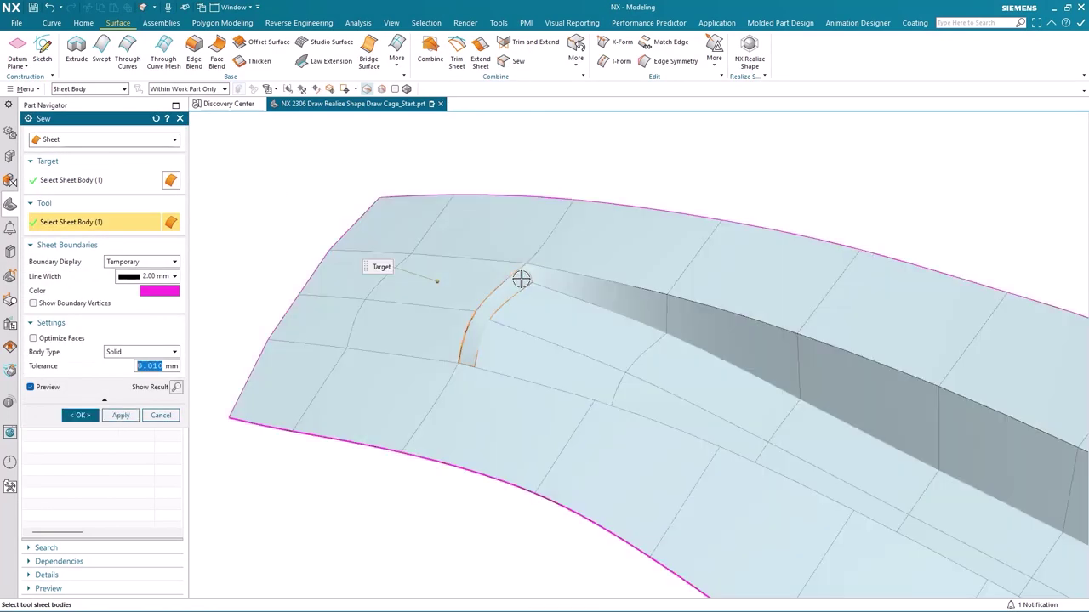
{"action": "middle_click", "coordinate": [371, 187]}
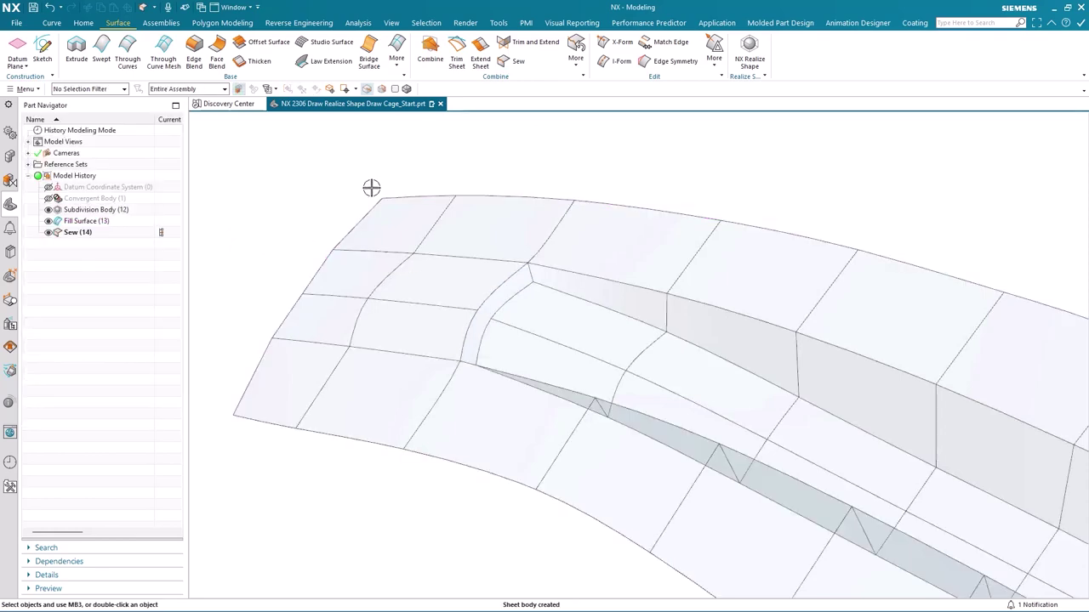
Step: Blend the two short upright corner edges at the recess's front end, including the symmetric one, with a 30 mm radius
{"action": "middle_click_drag", "start_coordinate": [372, 187], "coordinate": [476, 218]}
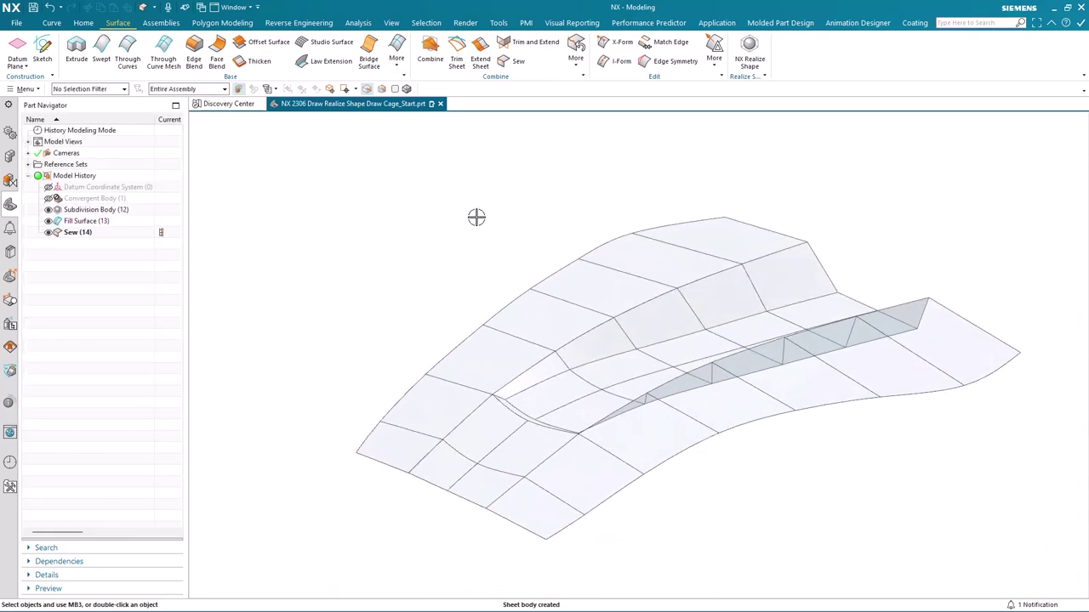
{"action": "scroll", "coordinate": [476, 218], "scroll_direction": "up", "scroll_amount": 4}
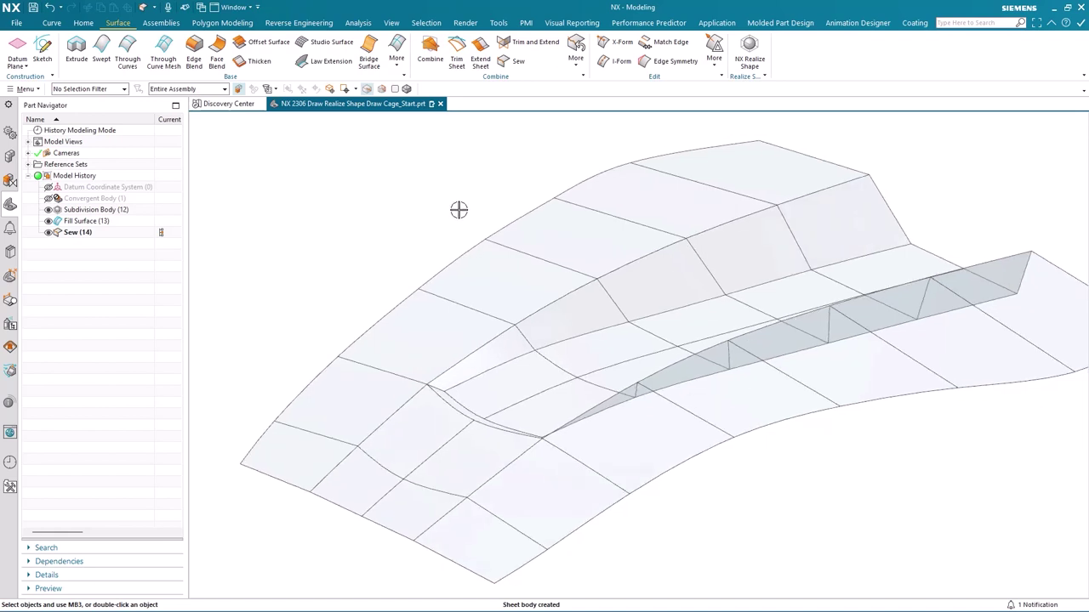
{"action": "middle_click_drag", "start_coordinate": [458, 210], "coordinate": [458, 209]}
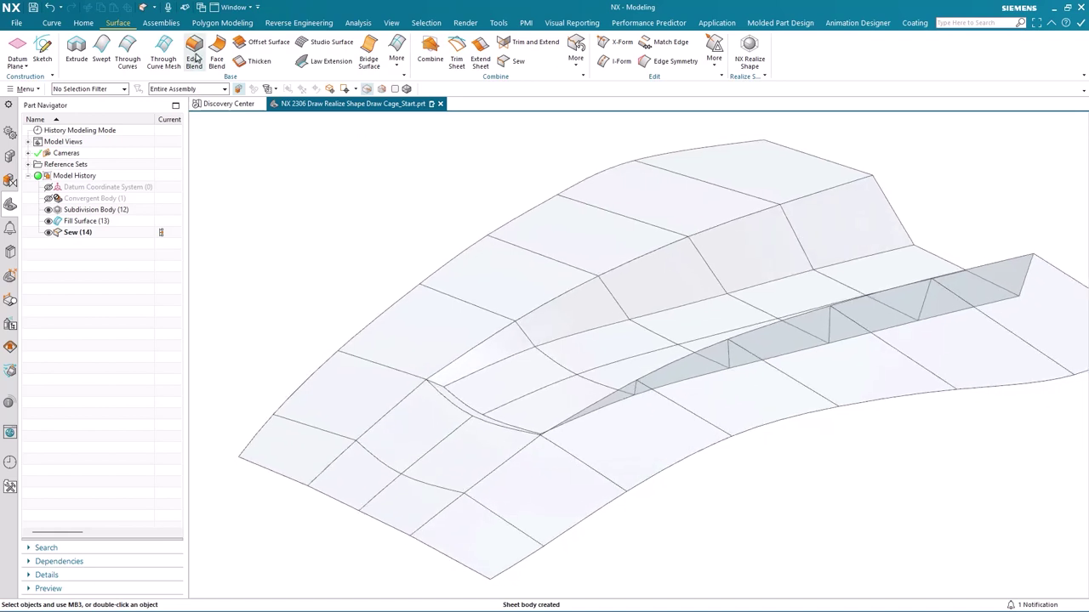
{"action": "left_click", "coordinate": [195, 56]}
{"action": "scroll", "coordinate": [374, 289], "scroll_direction": "up", "scroll_amount": 3}
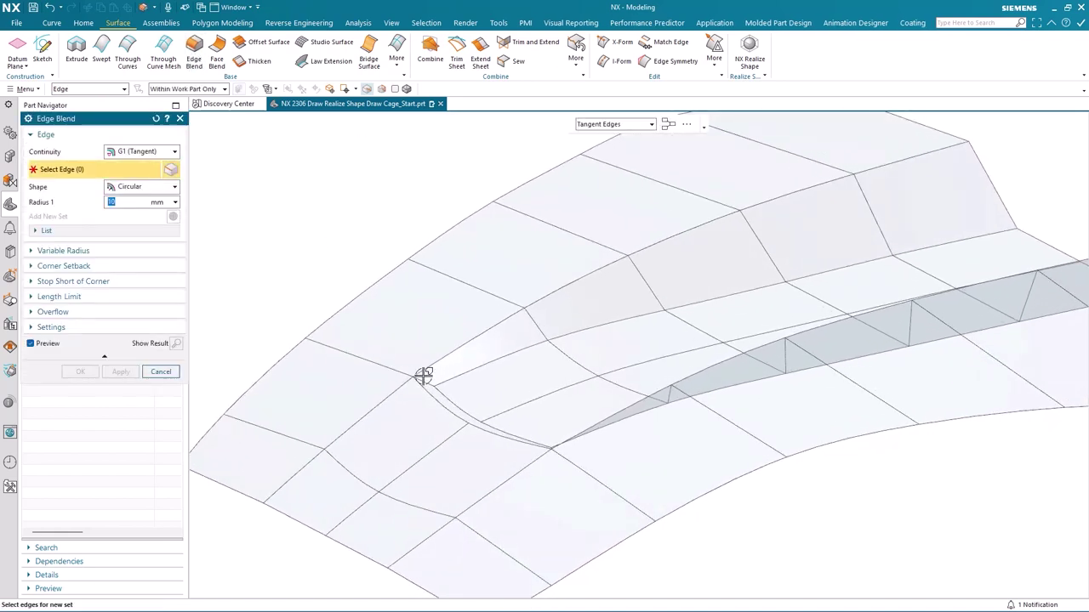
{"action": "left_click", "coordinate": [424, 378]}
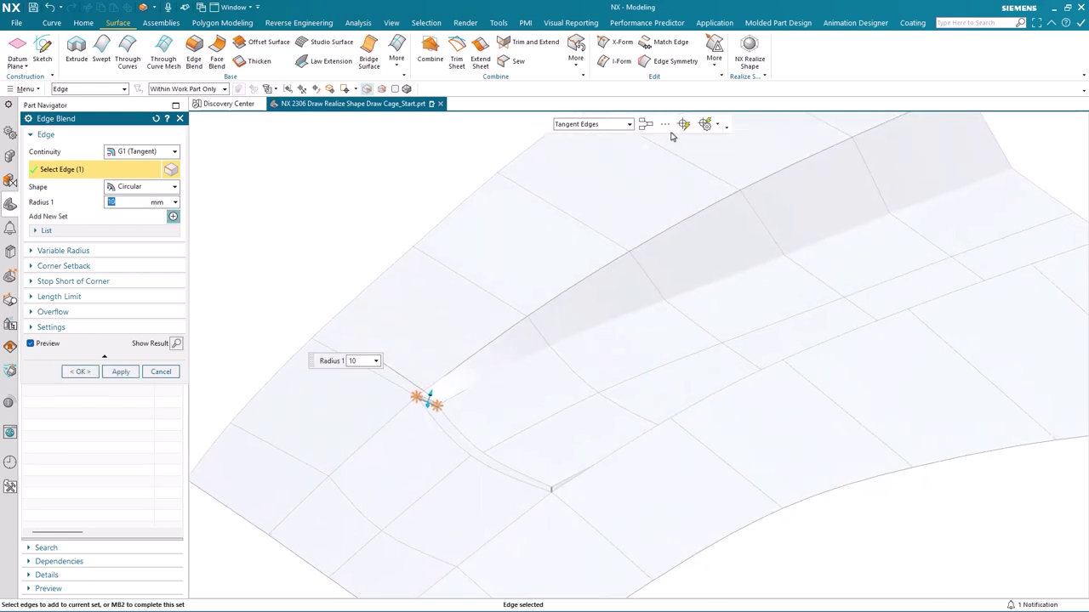
{"action": "left_click", "coordinate": [461, 301]}
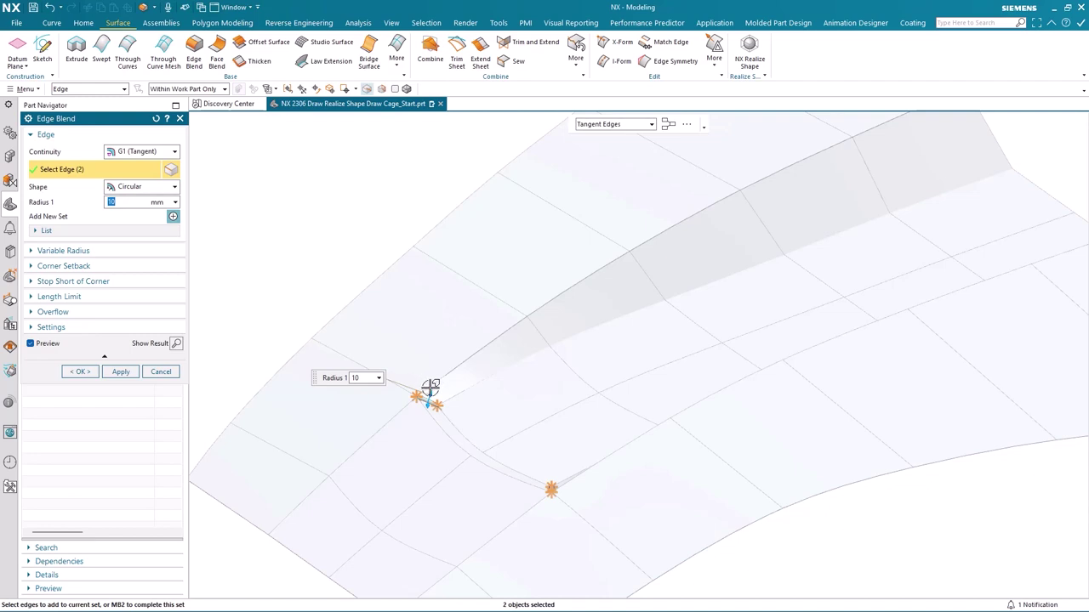
{"action": "left_click_drag", "start_coordinate": [430, 386], "coordinate": [434, 380]}
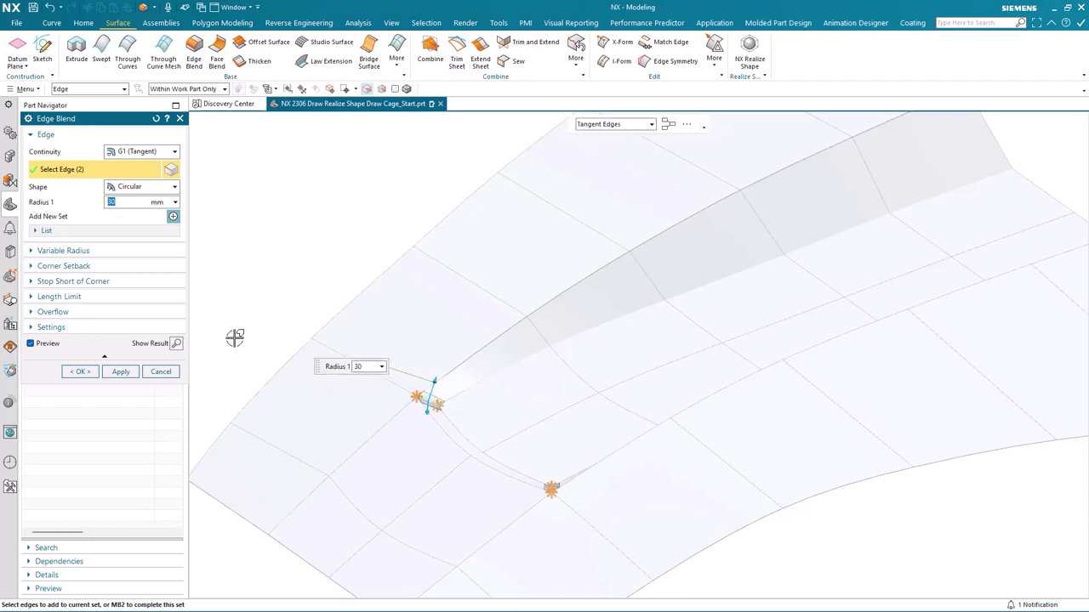
{"action": "middle_click_drag", "start_coordinate": [235, 338], "coordinate": [255, 282]}
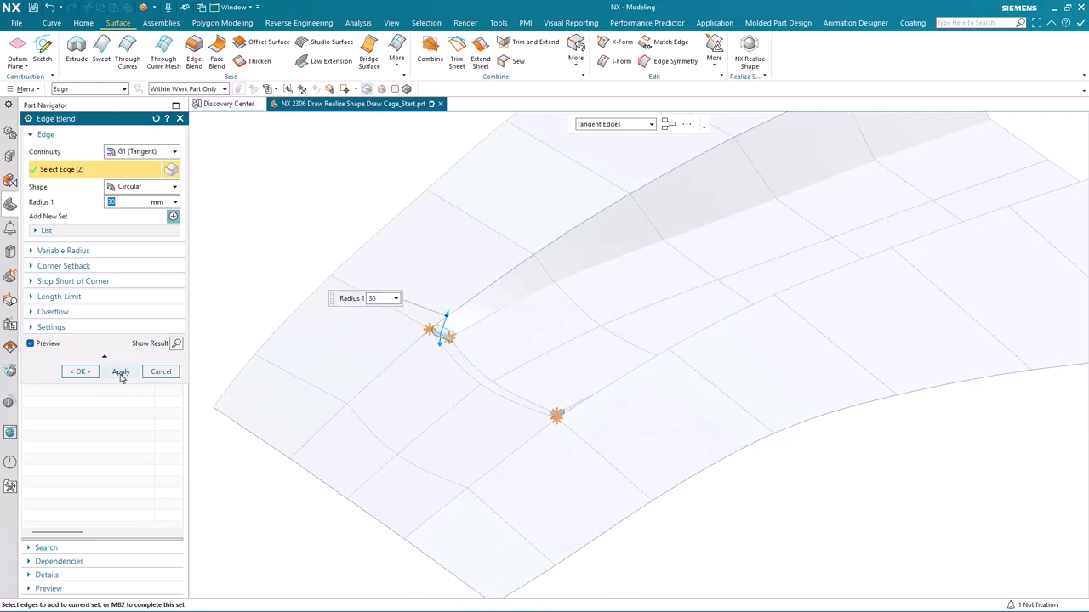
{"action": "left_click", "coordinate": [121, 372]}
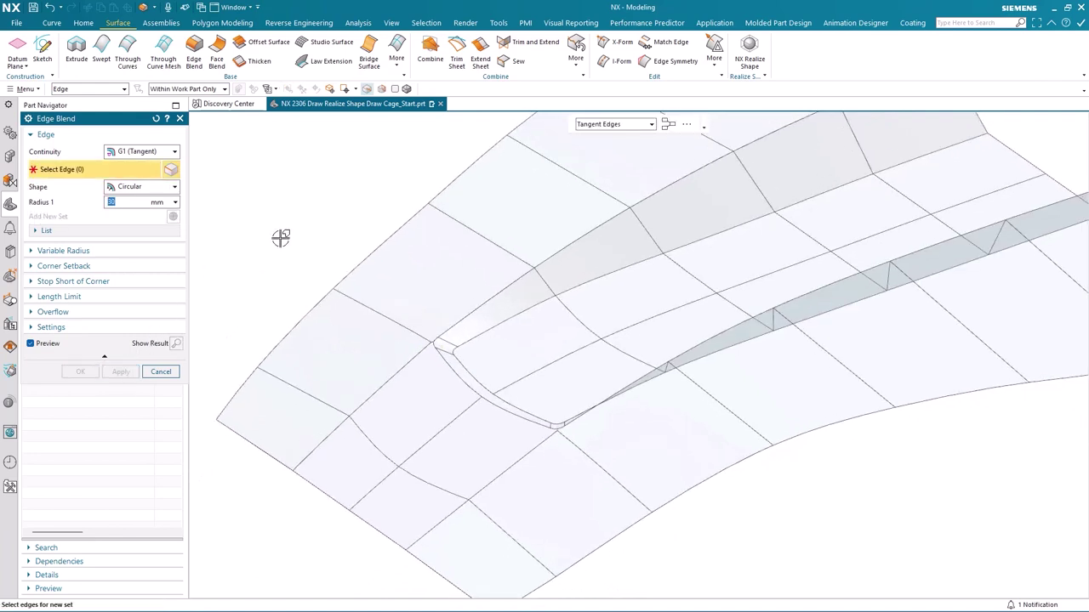
Step: Blend the whole tangent edge chain around the recess floor with a 10 mm radius
{"action": "middle_click_drag", "start_coordinate": [321, 369], "coordinate": [281, 292]}
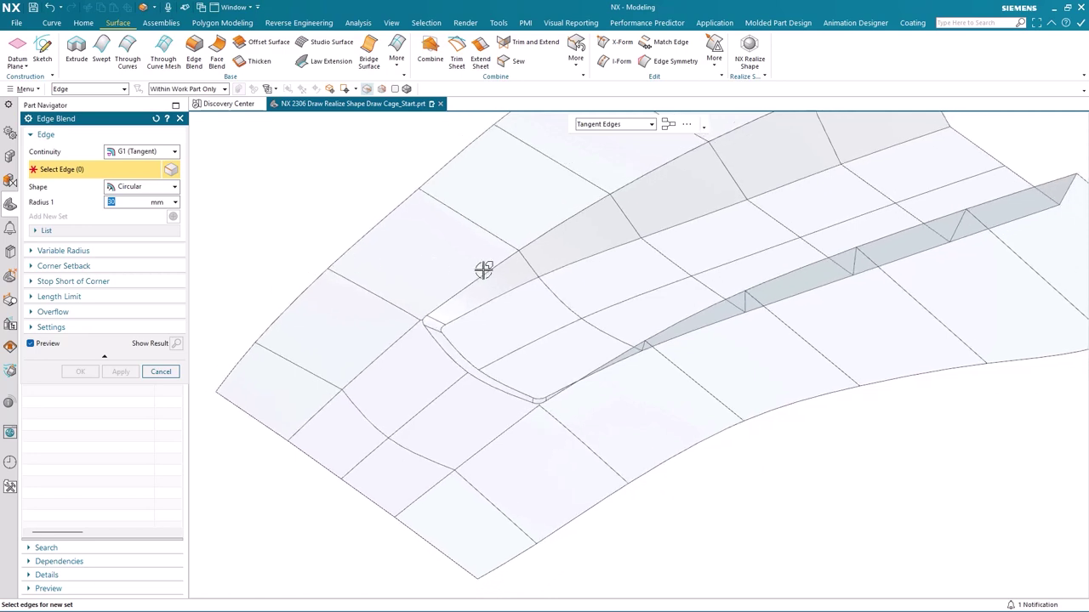
{"action": "left_click", "coordinate": [511, 290]}
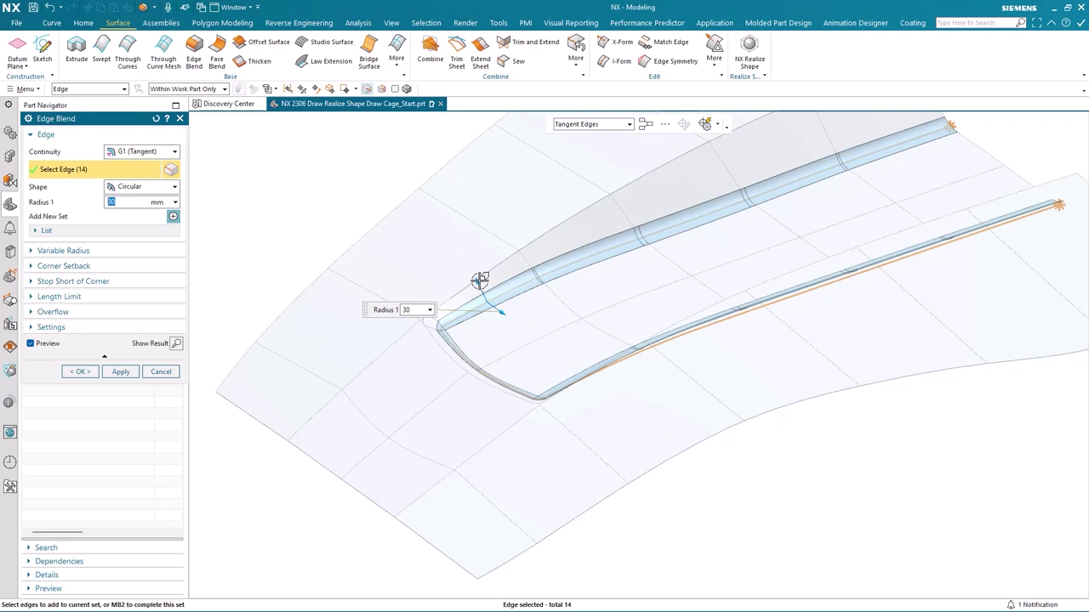
{"action": "type", "text": "20"}
{"action": "key", "text": "Return"}
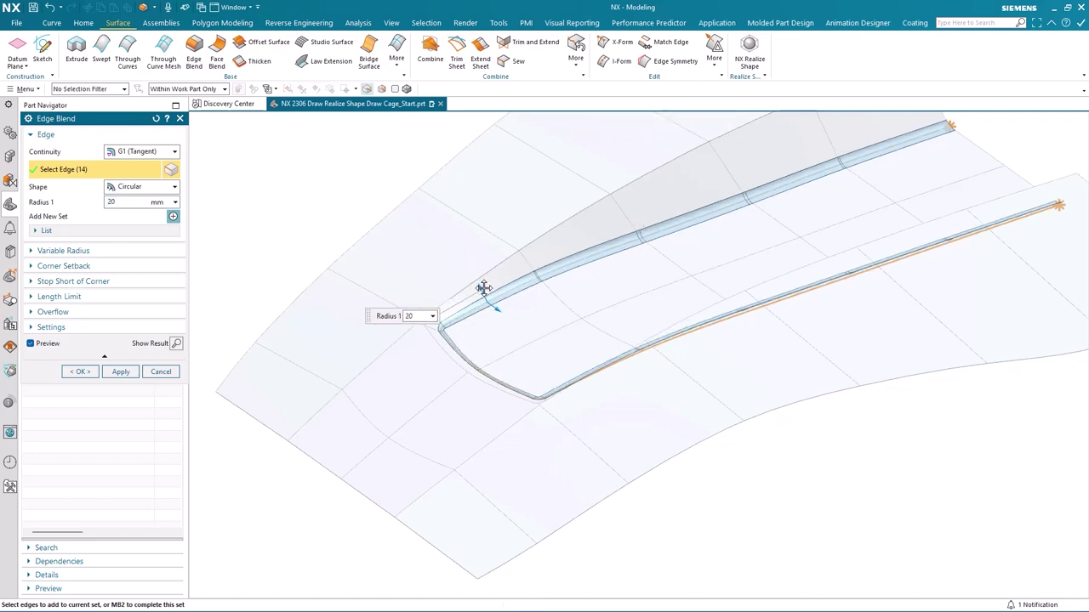
{"action": "type", "text": "10"}
{"action": "key", "text": "Return"}
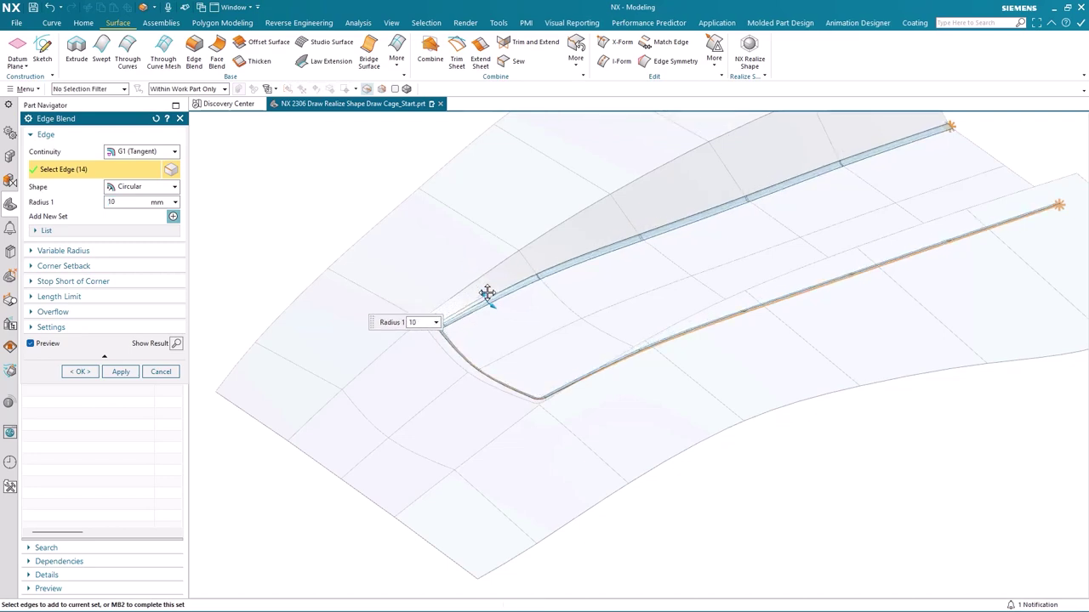
{"action": "left_click", "coordinate": [121, 372]}
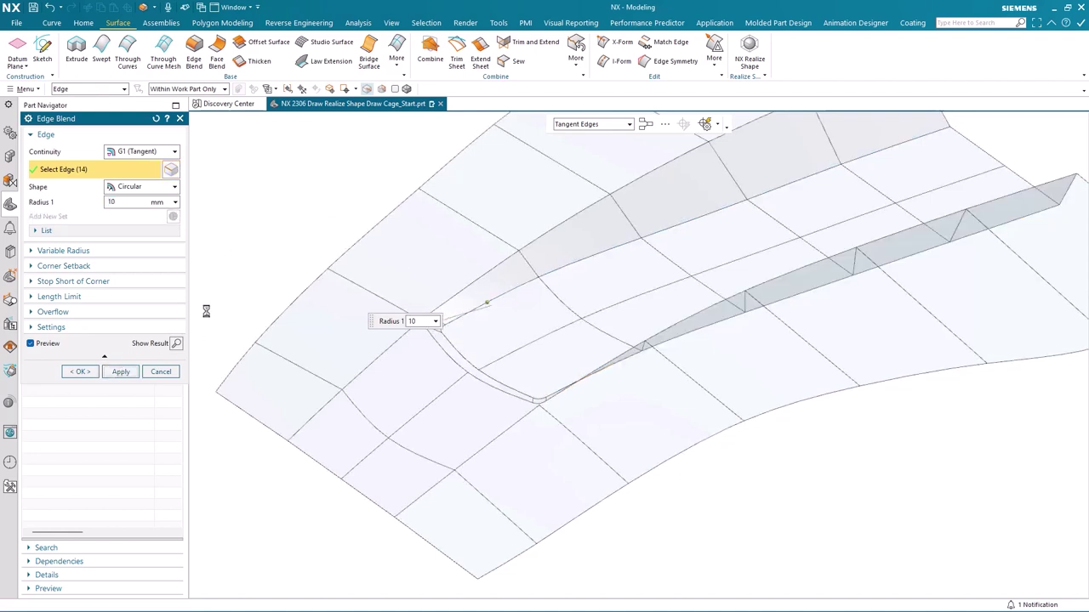
Step: Blend the two symmetric crease lines running from the recess's front corners to the hood's front edge with a 60 mm radius
{"action": "left_click", "coordinate": [382, 352]}
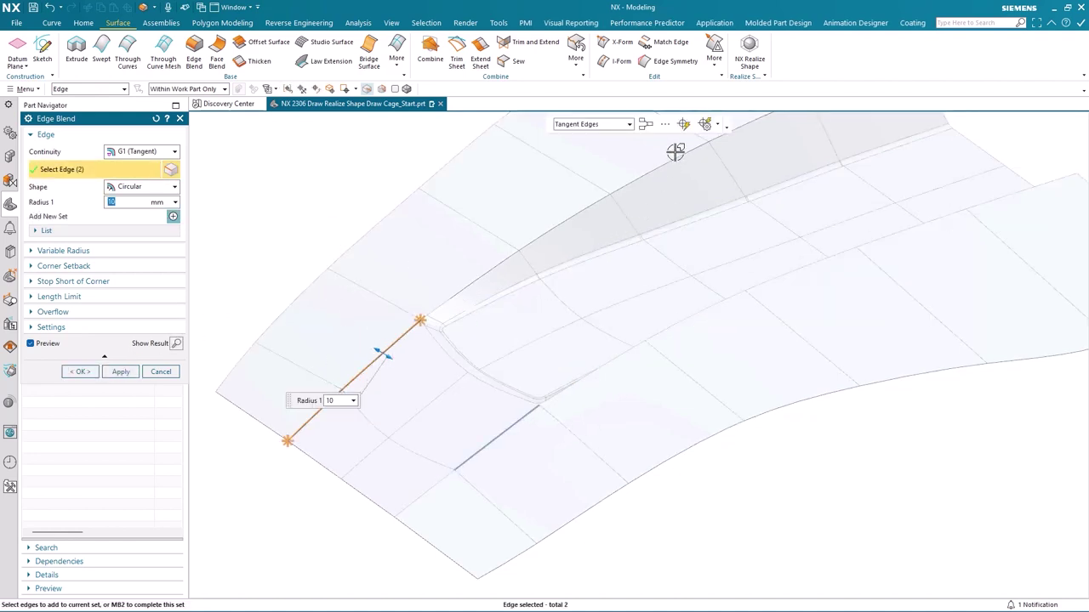
{"action": "left_click", "coordinate": [684, 125]}
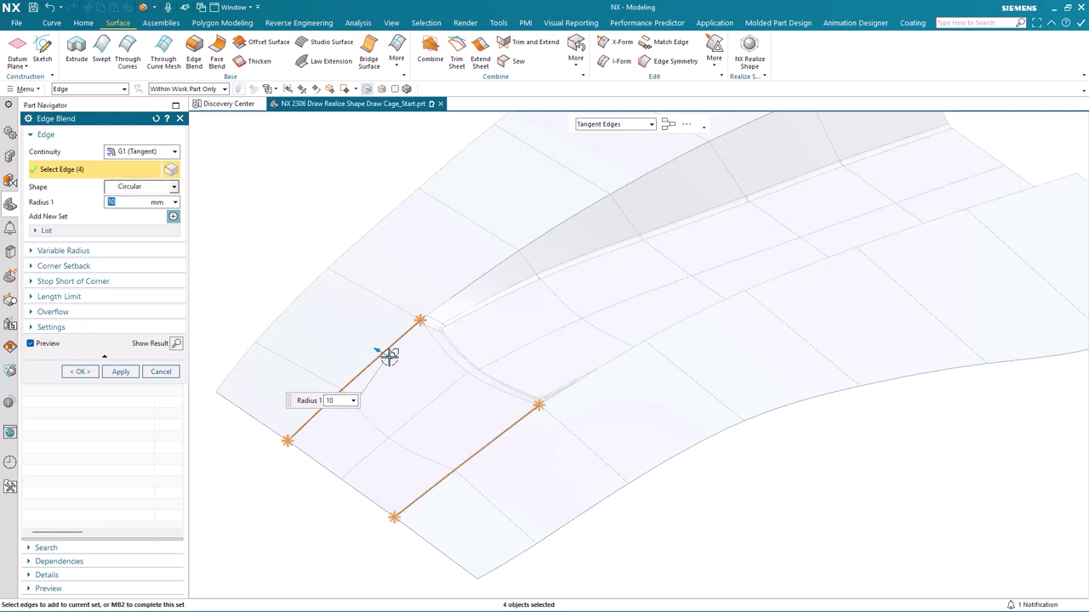
{"action": "left_click_drag", "start_coordinate": [389, 355], "coordinate": [412, 371]}
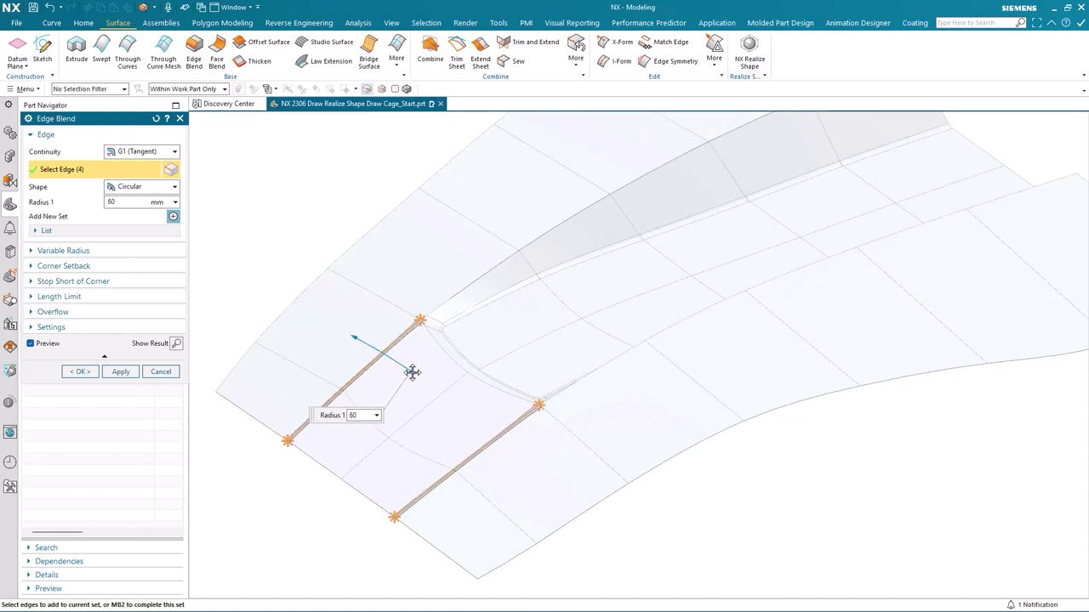
{"action": "left_click", "coordinate": [121, 372]}
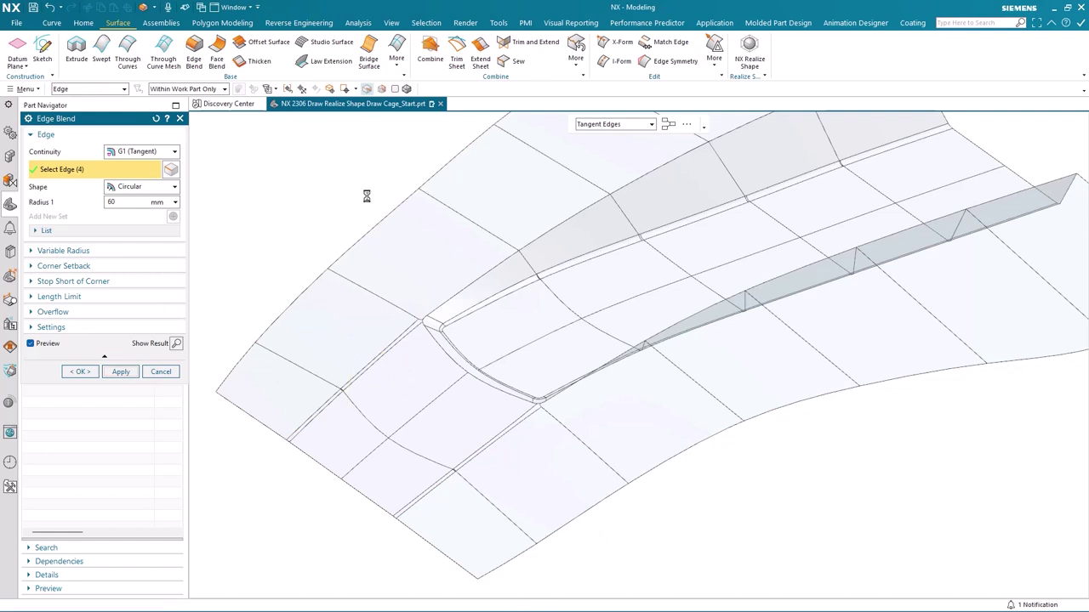
Step: Blend the recess's upper rim along both sides and the front with a 10 mm radius, and show the convergent body
{"action": "middle_click_drag", "start_coordinate": [352, 199], "coordinate": [337, 198]}
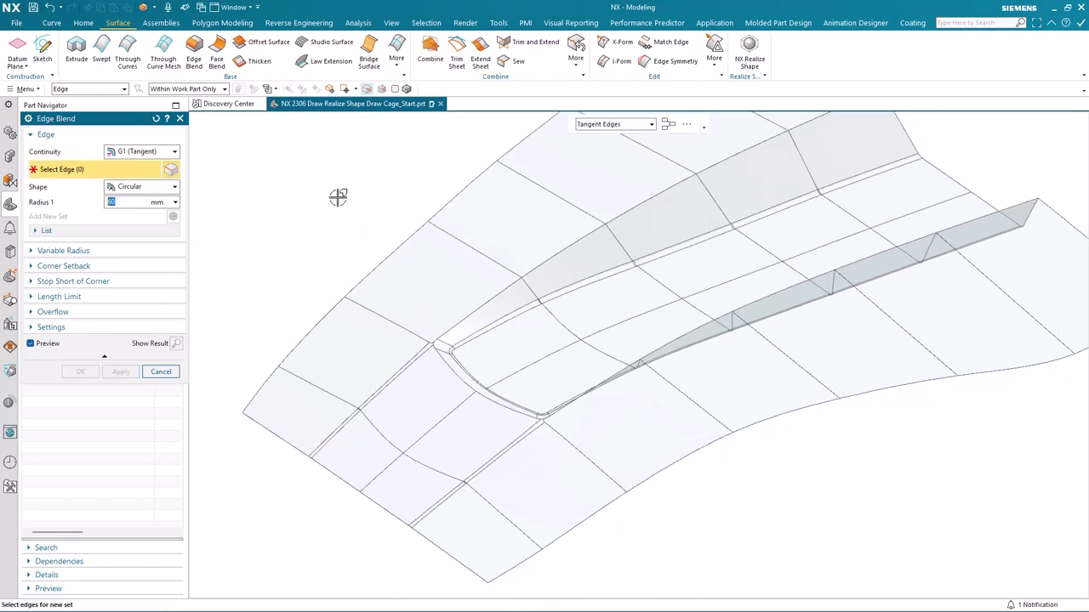
{"action": "key", "text": "ctrl+f"}
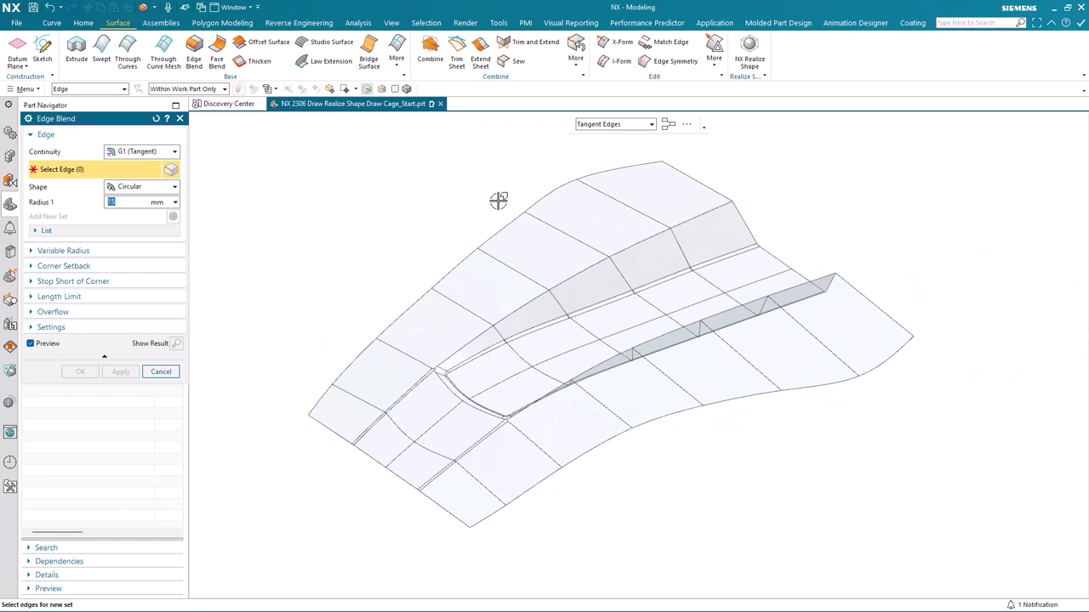
{"action": "left_click", "coordinate": [695, 213]}
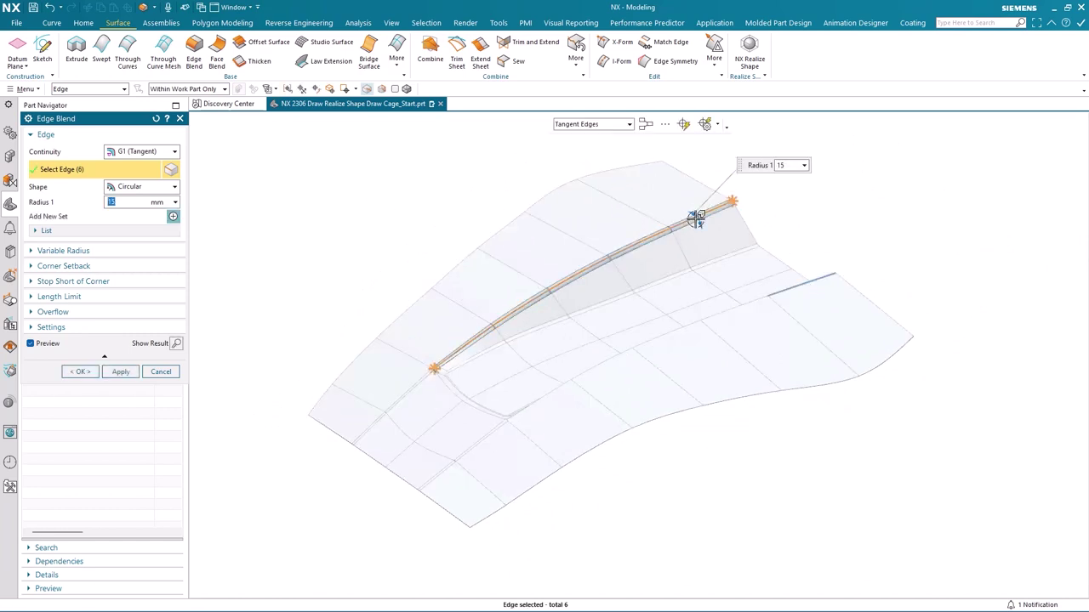
{"action": "left_click", "coordinate": [683, 124]}
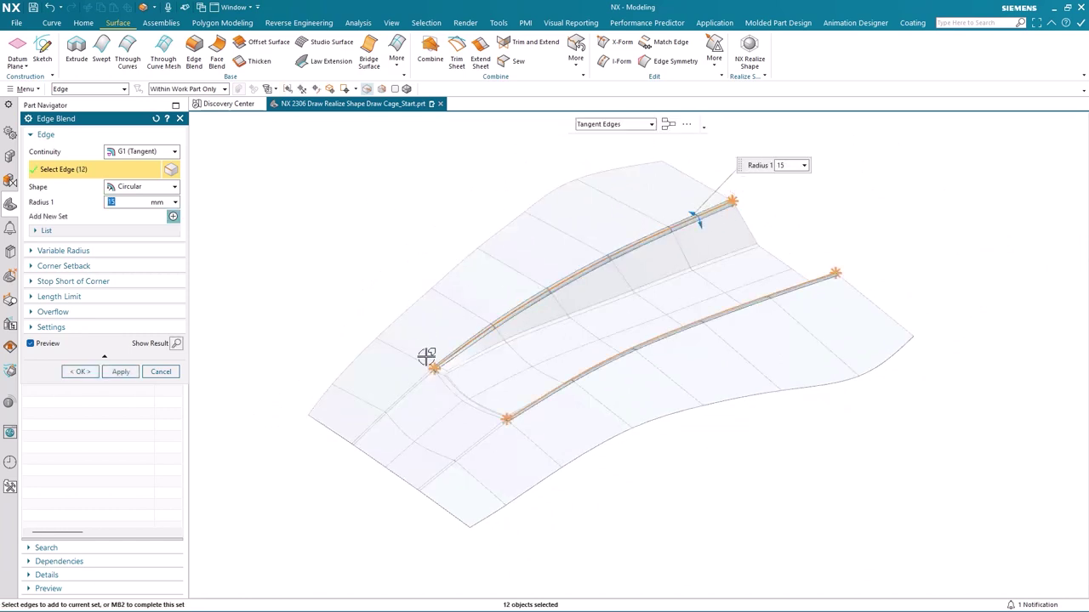
{"action": "left_click", "coordinate": [439, 381]}
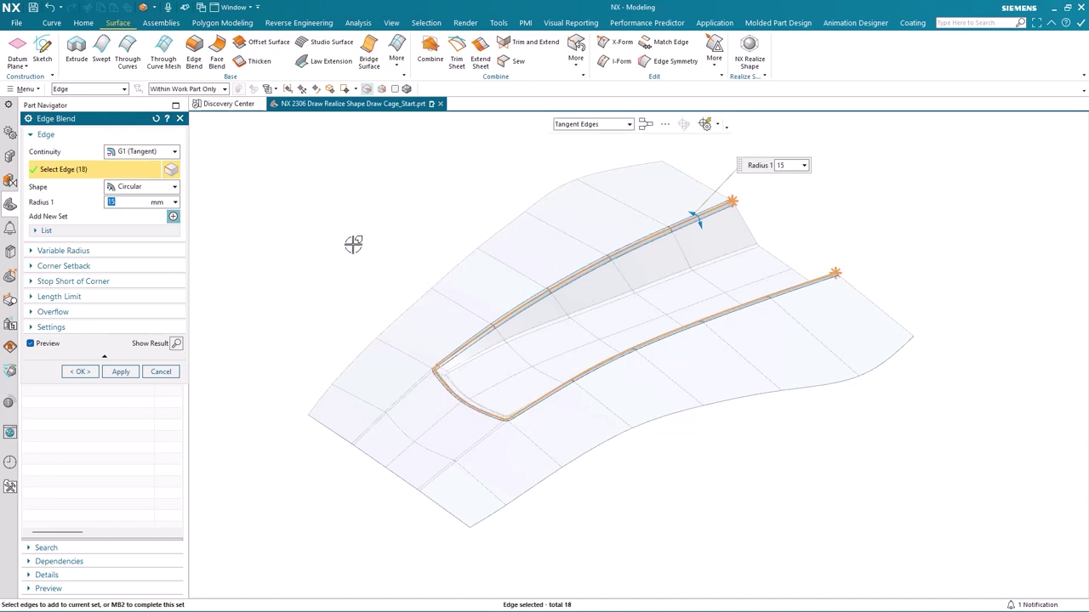
{"action": "middle_click_drag", "start_coordinate": [344, 241], "coordinate": [480, 237]}
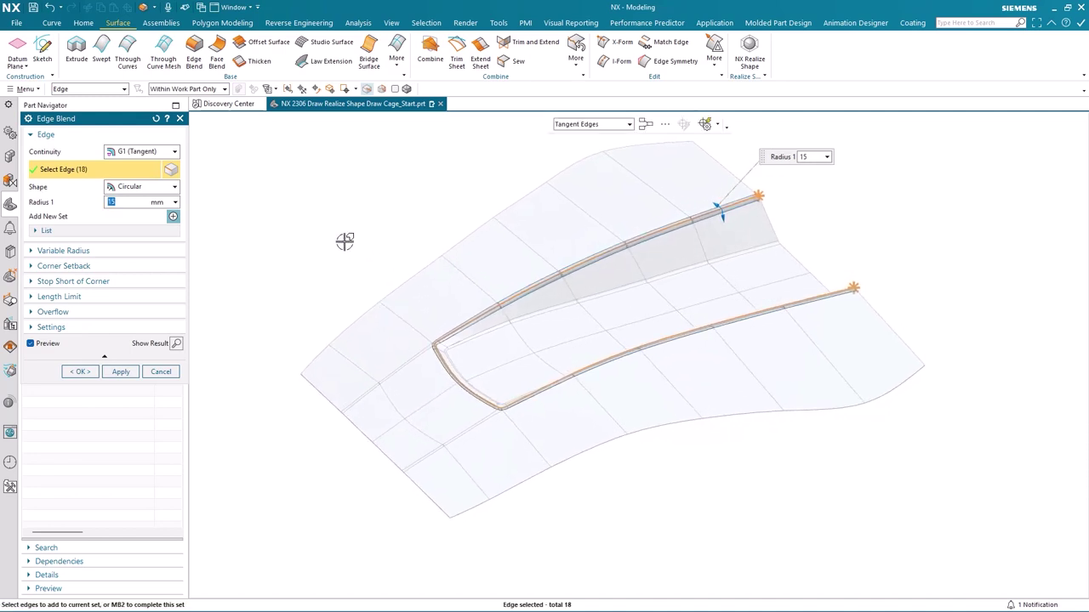
{"action": "left_click", "coordinate": [811, 161]}
{"action": "type", "text": "10"}
{"action": "key", "text": "Return"}
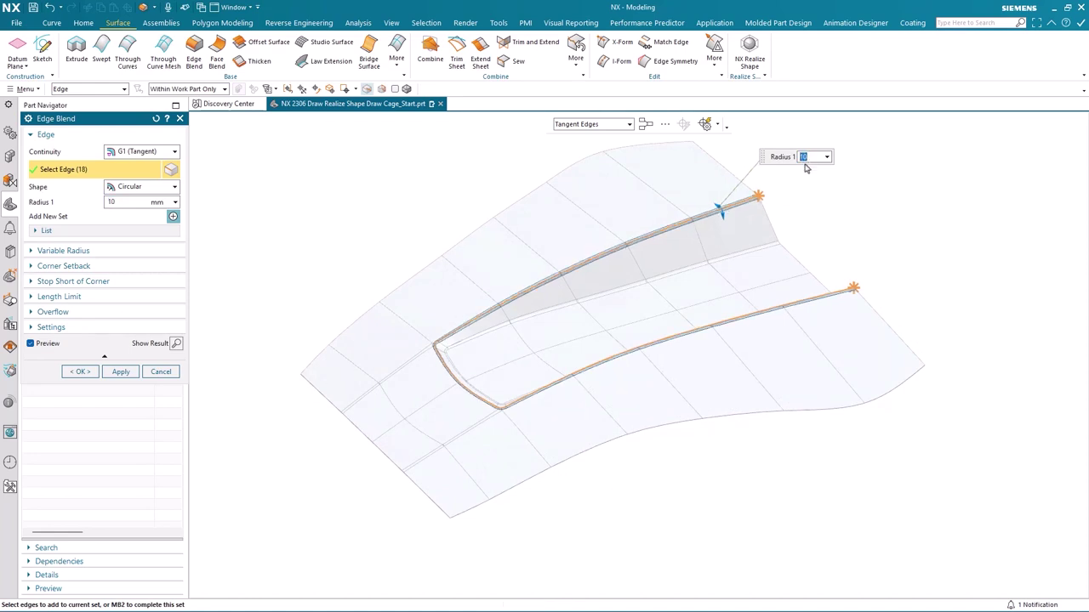
{"action": "left_click", "coordinate": [80, 372]}
{"action": "middle_click_drag", "start_coordinate": [343, 230], "coordinate": [315, 205]}
{"action": "left_click", "coordinate": [49, 199]}
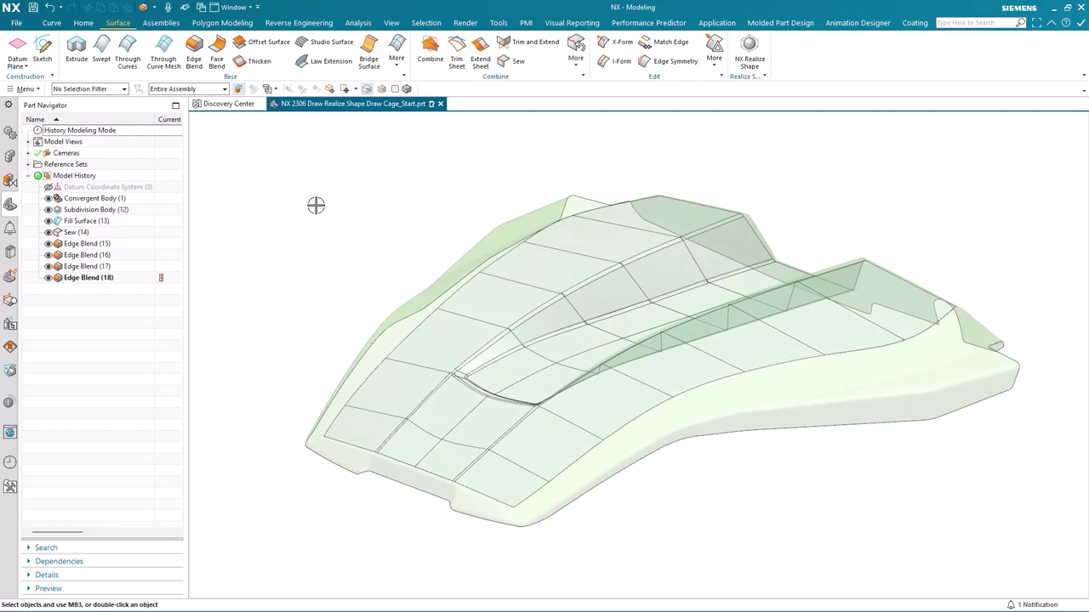